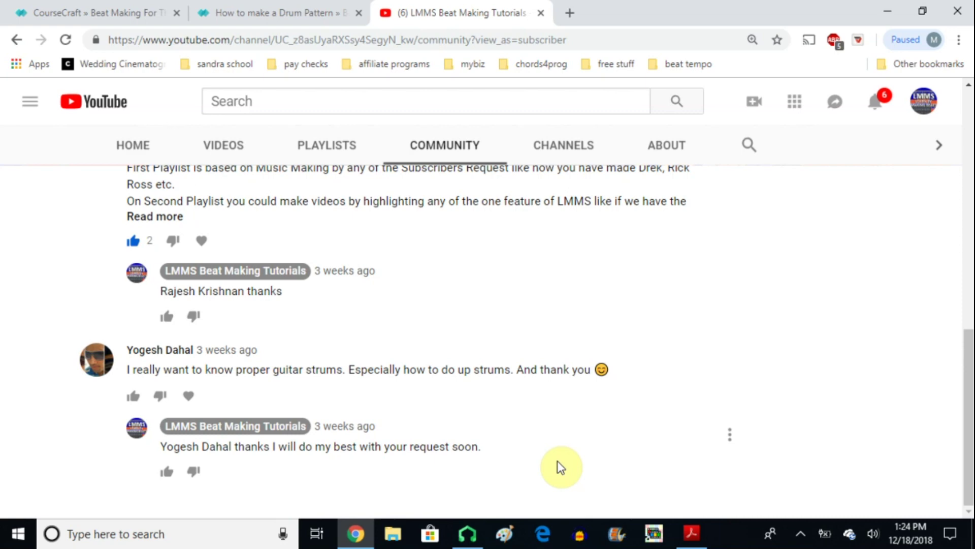
- Switch to LMMS, add a VeSTige instrument track to the Song-Editor, and open its instrument window
{"action": "left_click", "coordinate": [467, 533]}
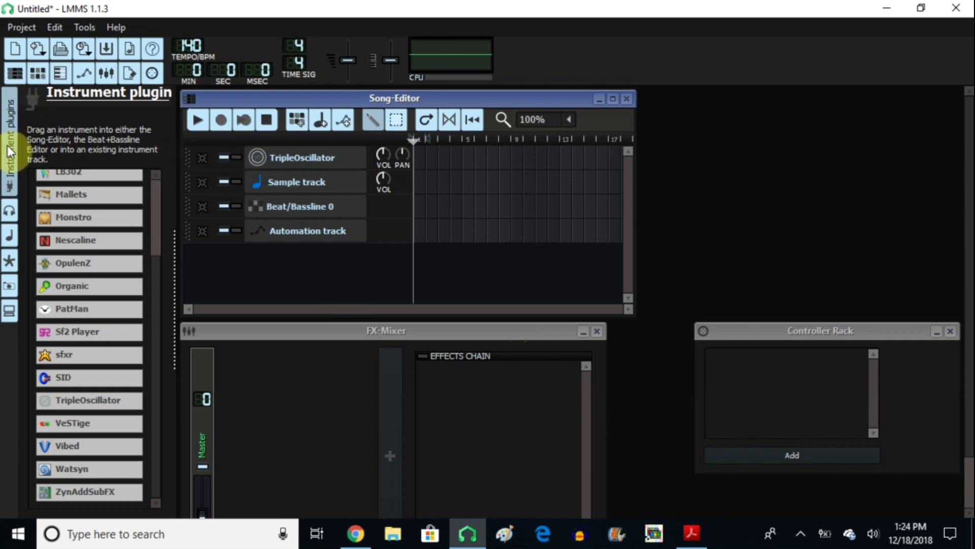
{"action": "mouse_move", "coordinate": [48, 434]}
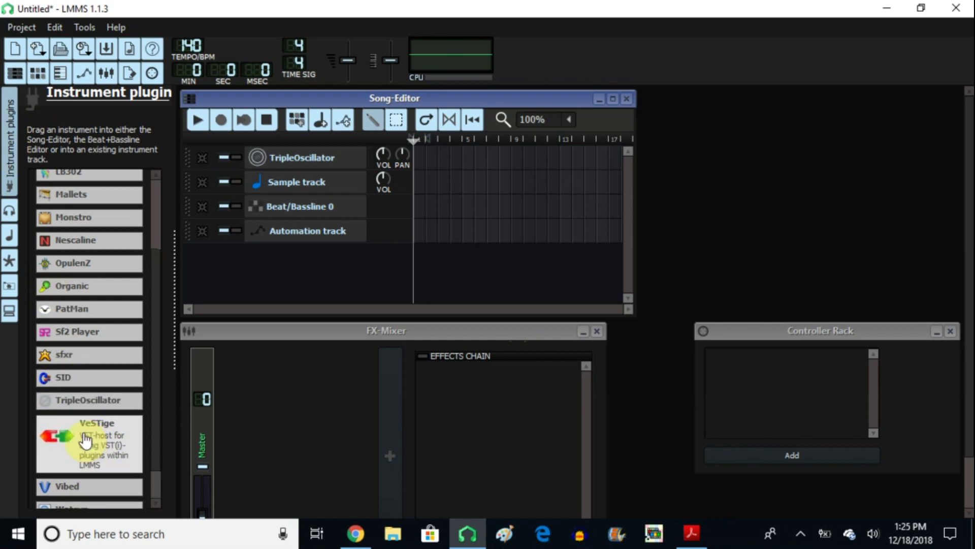
{"action": "left_click_drag", "start_coordinate": [86, 440], "coordinate": [197, 270]}
{"action": "left_click", "coordinate": [329, 258]}
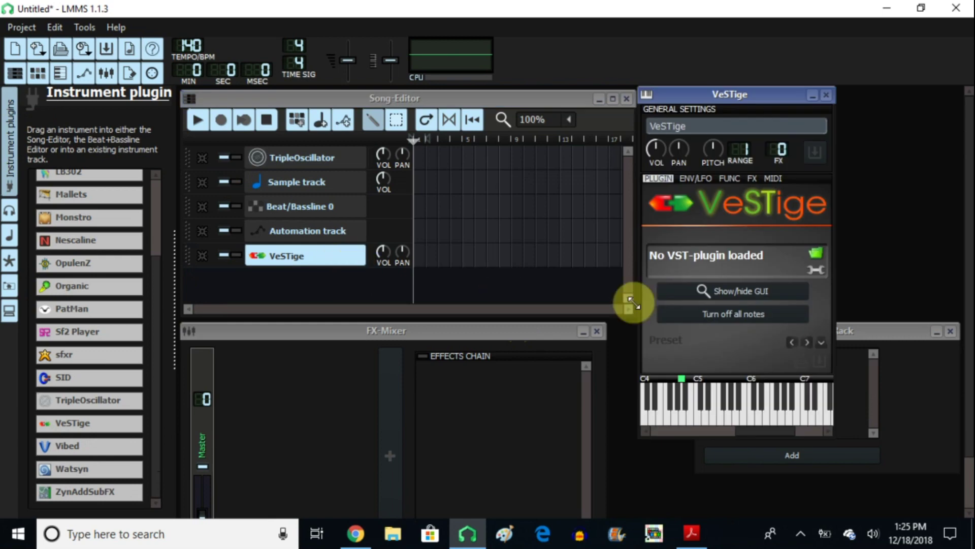
- Load DSK AkoustiK GuitarZ.dll from the VstPlugins folder into the VeSTige instrument
{"action": "left_click", "coordinate": [822, 252]}
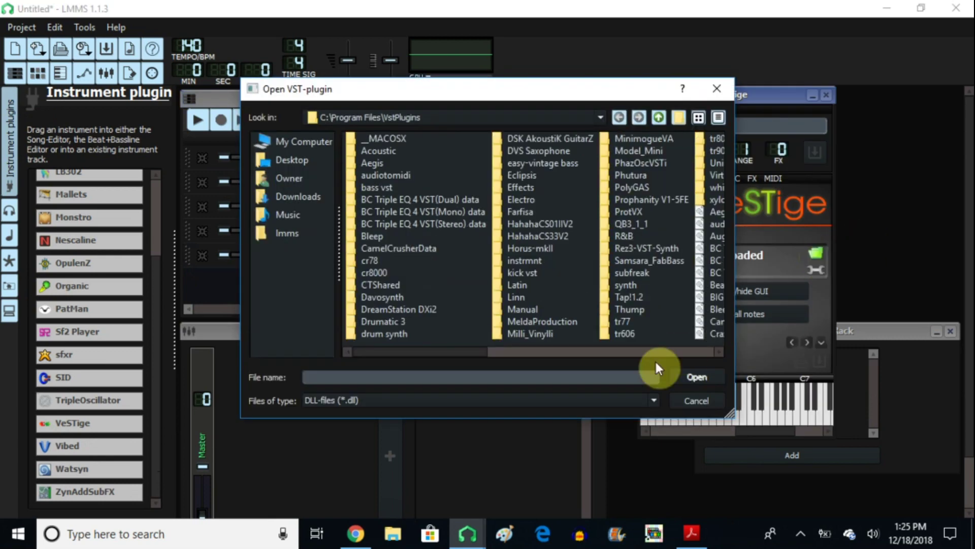
{"action": "left_click", "coordinate": [718, 347]}
{"action": "left_click", "coordinate": [719, 346]}
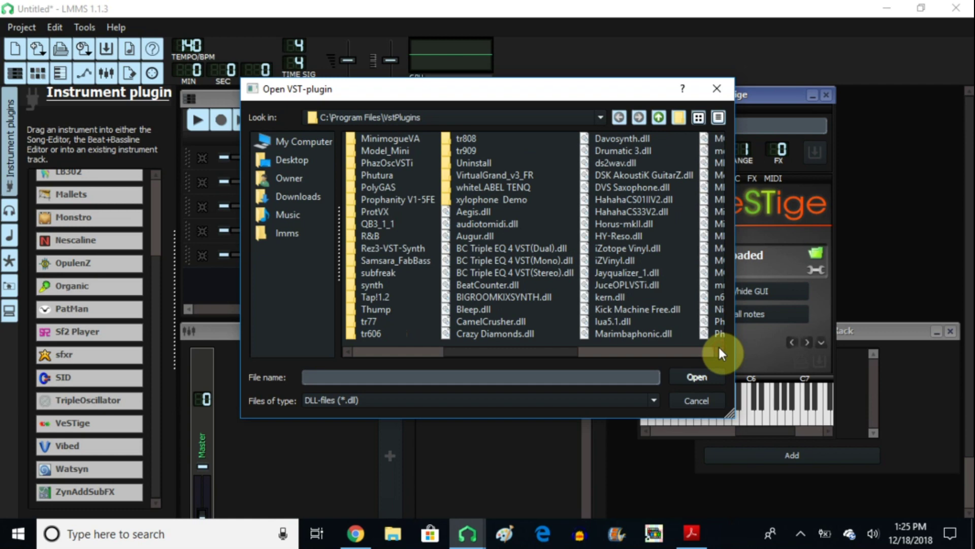
{"action": "left_click", "coordinate": [647, 174]}
{"action": "left_click", "coordinate": [694, 380]}
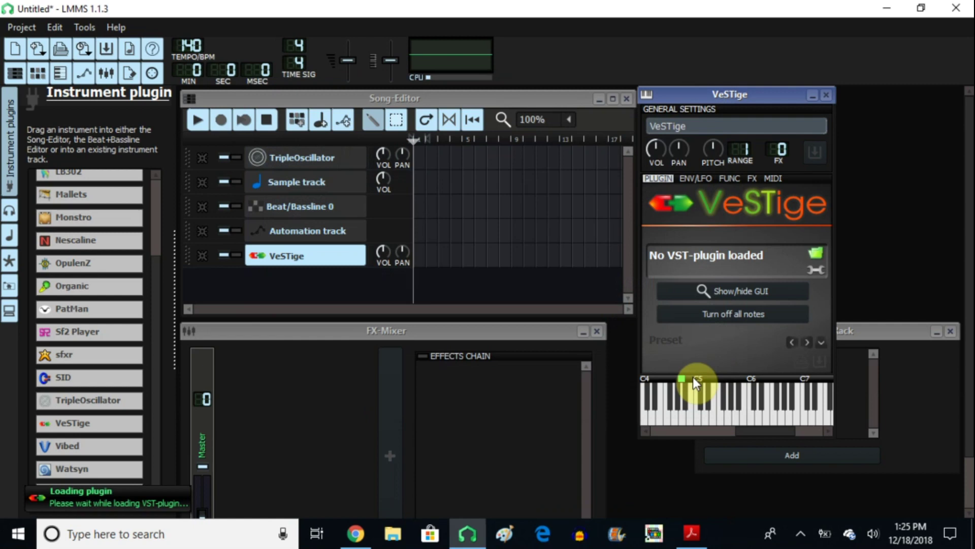
- Audition a few guitar notes on the instrument's keyboard and hide the plugin's interface
{"action": "left_click_drag", "start_coordinate": [806, 98], "coordinate": [424, 140]}
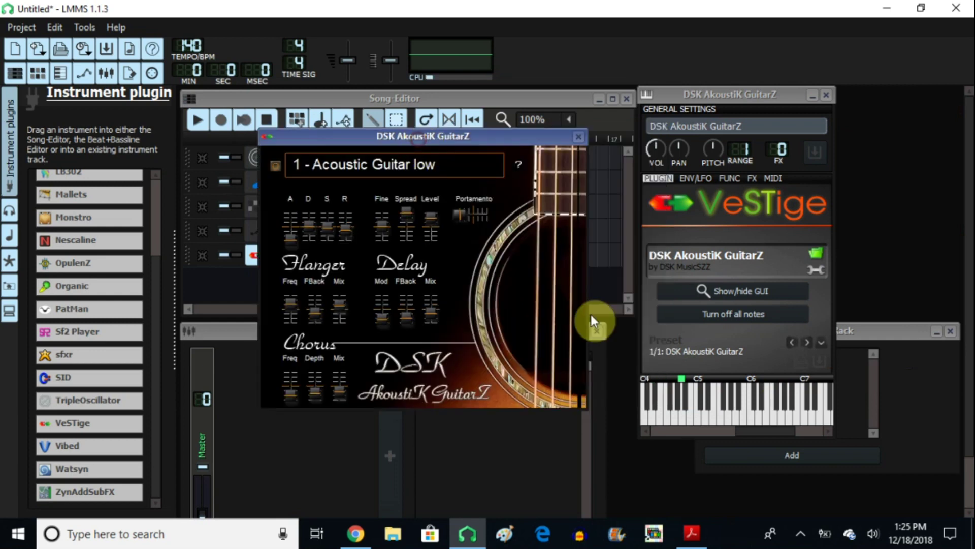
{"action": "left_click", "coordinate": [821, 414]}
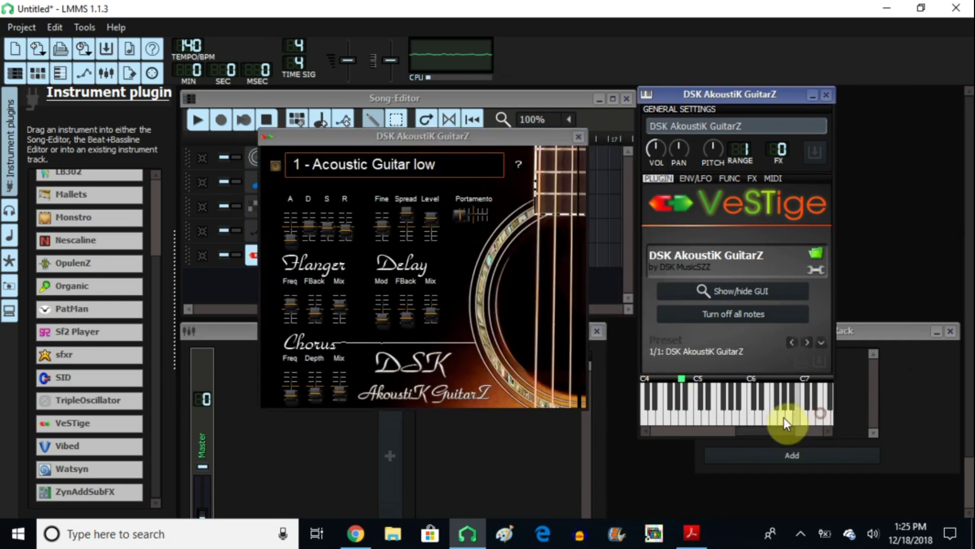
{"action": "left_click", "coordinate": [747, 417]}
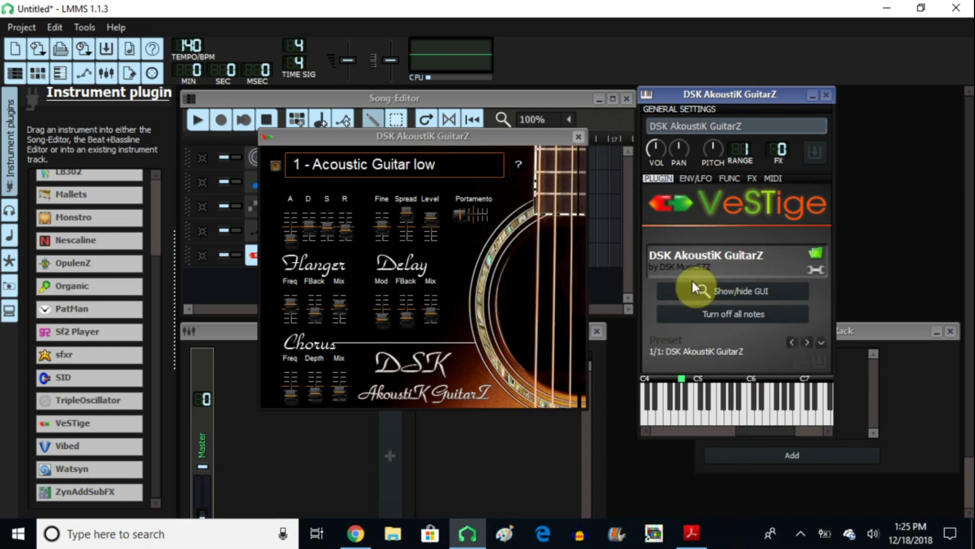
{"action": "left_click", "coordinate": [742, 291]}
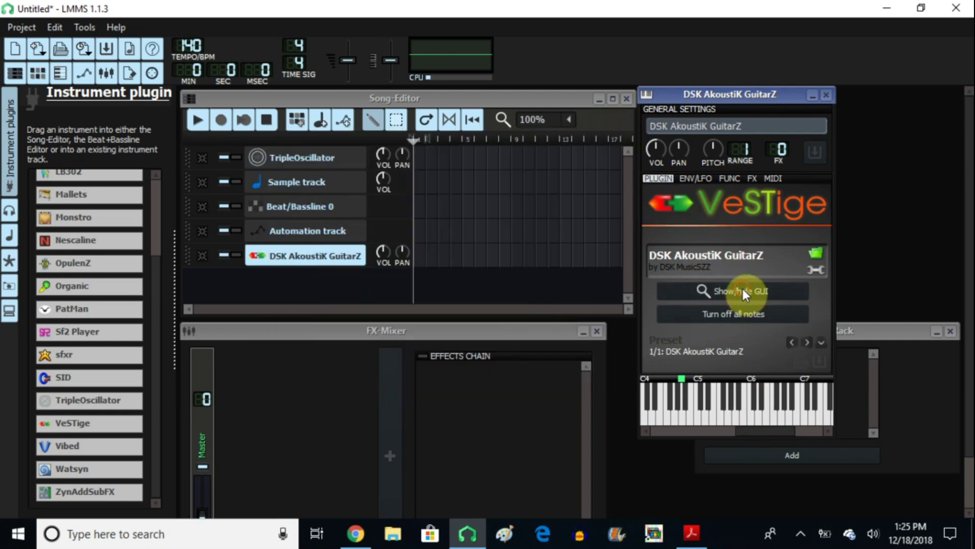
- Open a guitar pattern in a maximized piano roll and stack notes A4, C5, E5 and G5 at its start, with quantization set to 1/16
{"action": "double_click", "coordinate": [419, 260]}
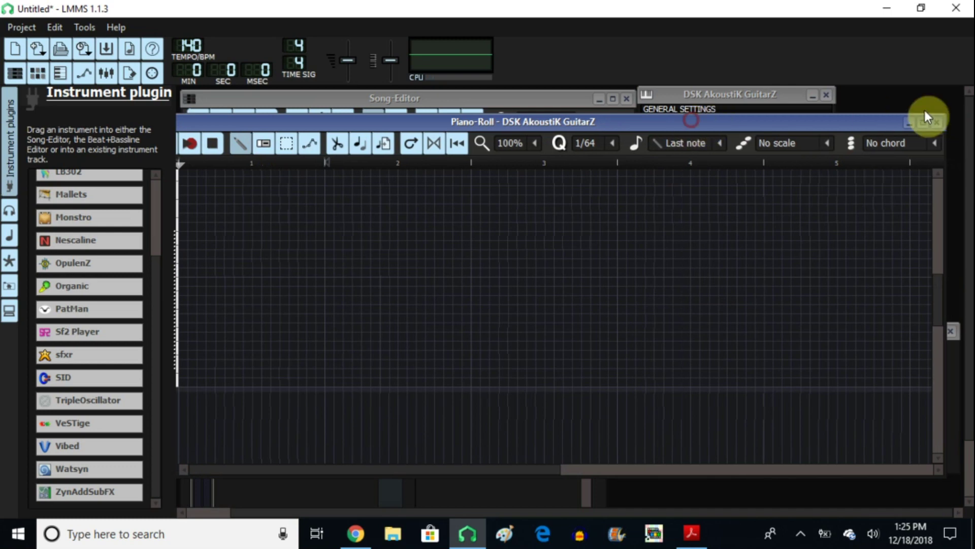
{"action": "left_click", "coordinate": [921, 121]}
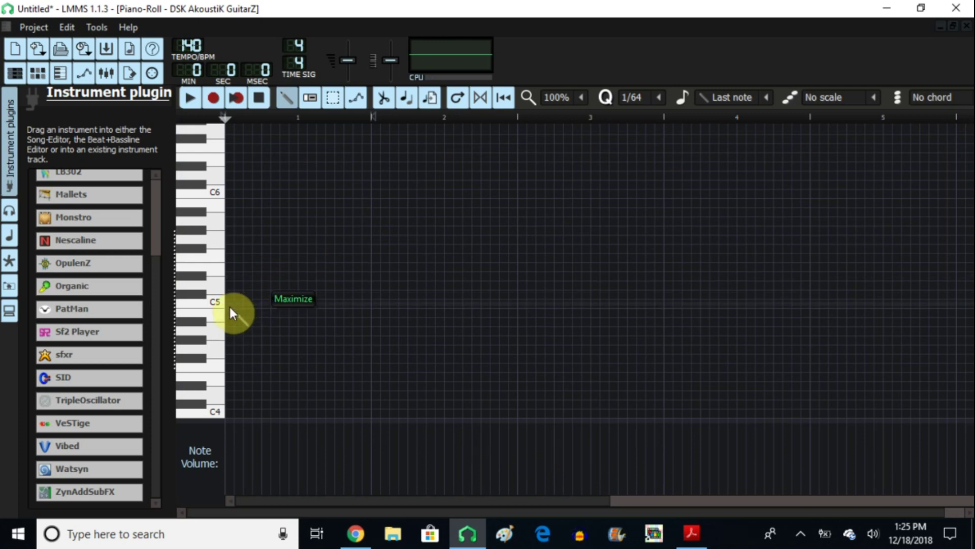
{"action": "left_click", "coordinate": [227, 331]}
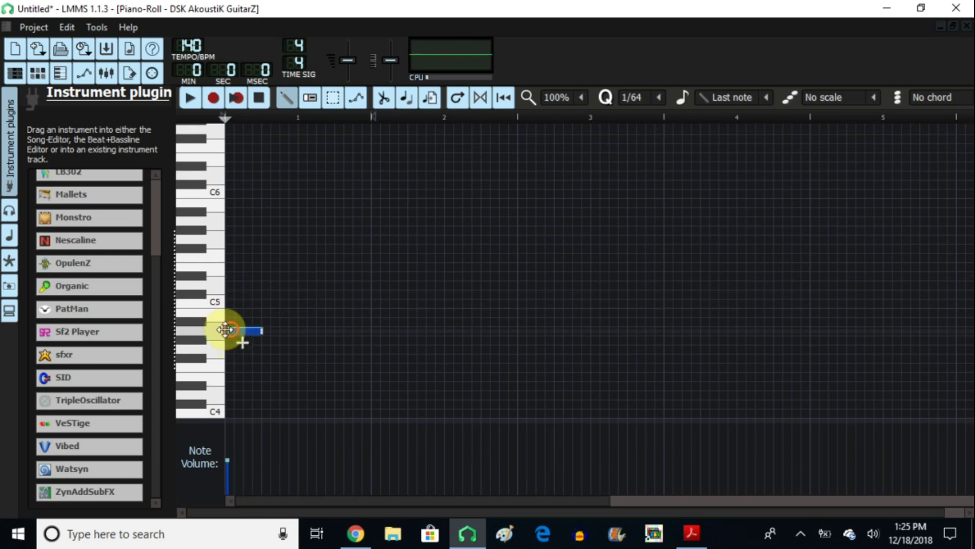
{"action": "left_click", "coordinate": [665, 97]}
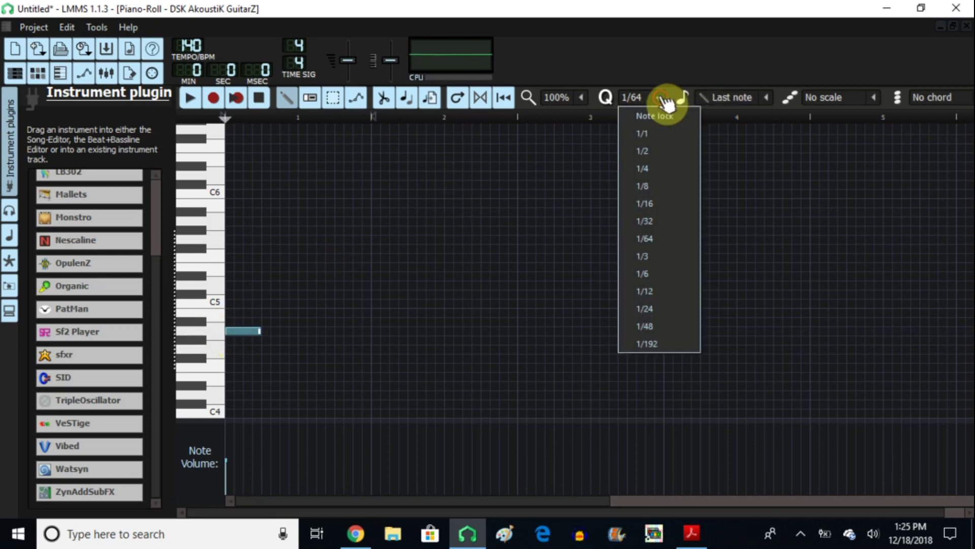
{"action": "left_click", "coordinate": [651, 203]}
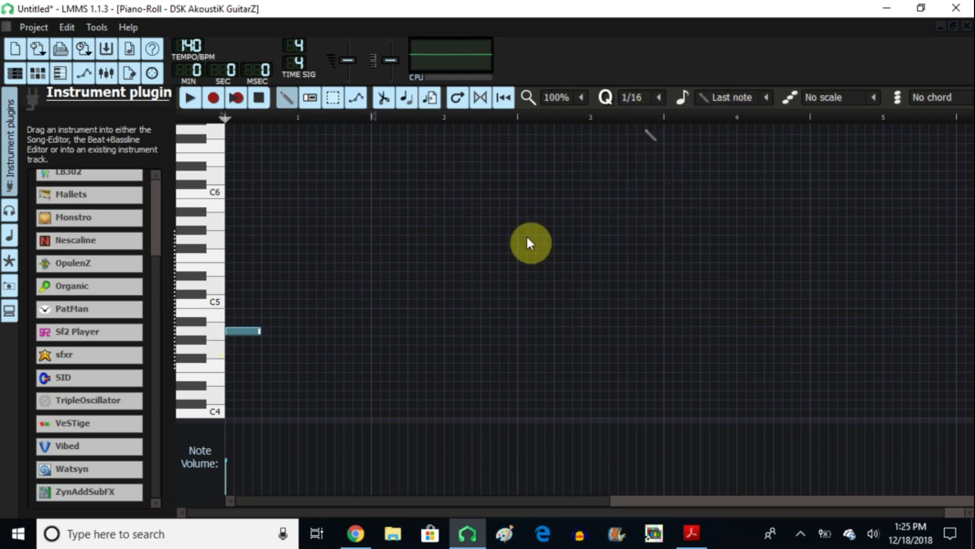
{"action": "left_click", "coordinate": [228, 303]}
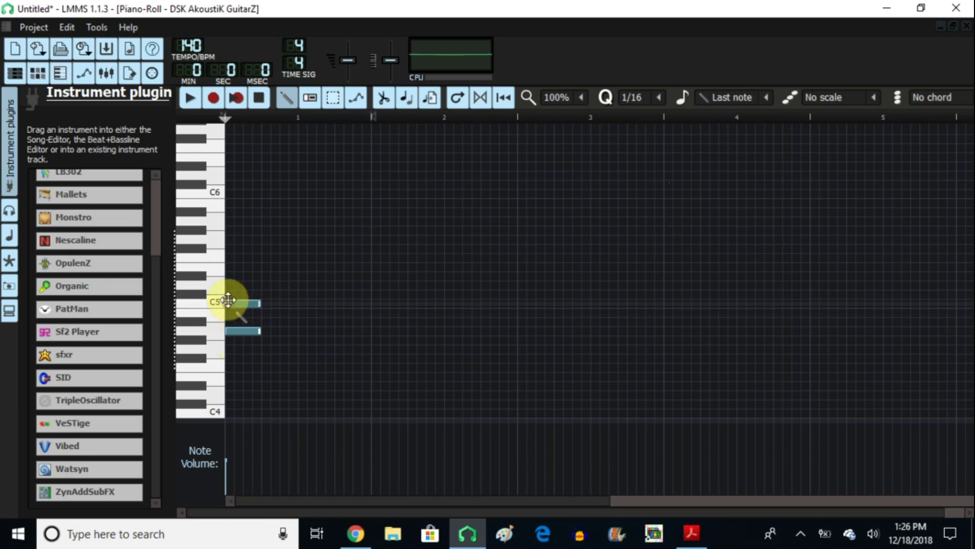
{"action": "left_click", "coordinate": [230, 268]}
{"action": "left_click", "coordinate": [230, 240]}
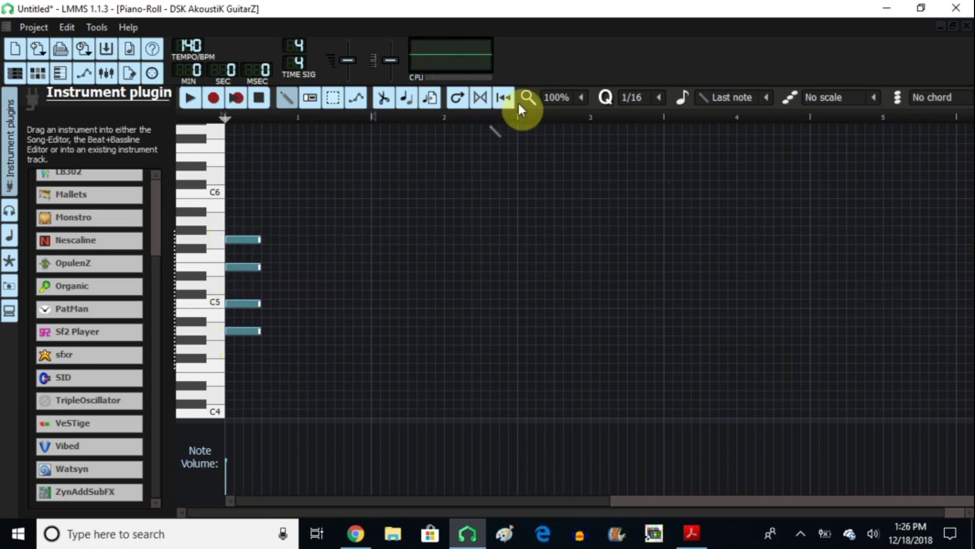
- Set quantization to 1/64 and stagger the chord's E5, C5 and A4 notes successively later by 1/64 each, leaving G5 first
{"action": "left_click", "coordinate": [651, 104]}
{"action": "left_click", "coordinate": [661, 239]}
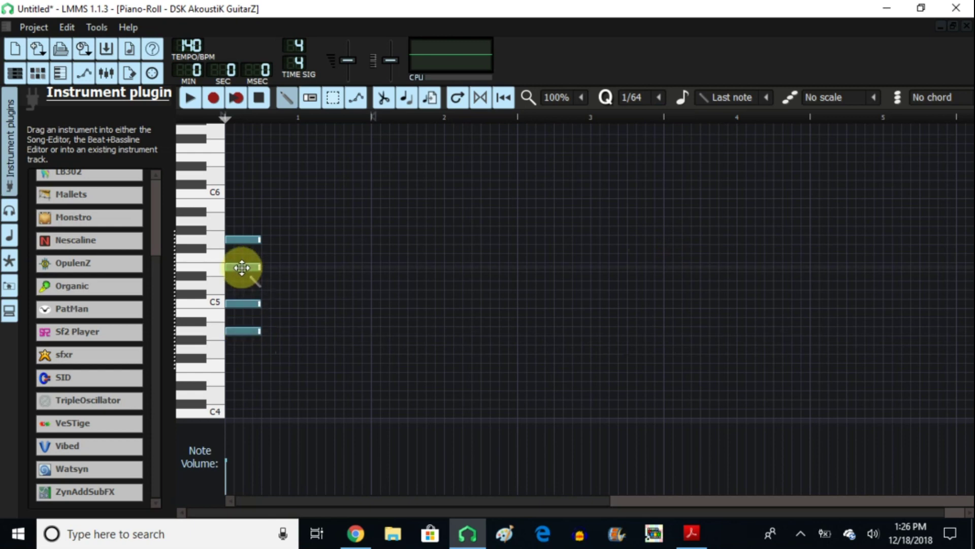
{"action": "left_click_drag", "start_coordinate": [242, 267], "coordinate": [246, 267]}
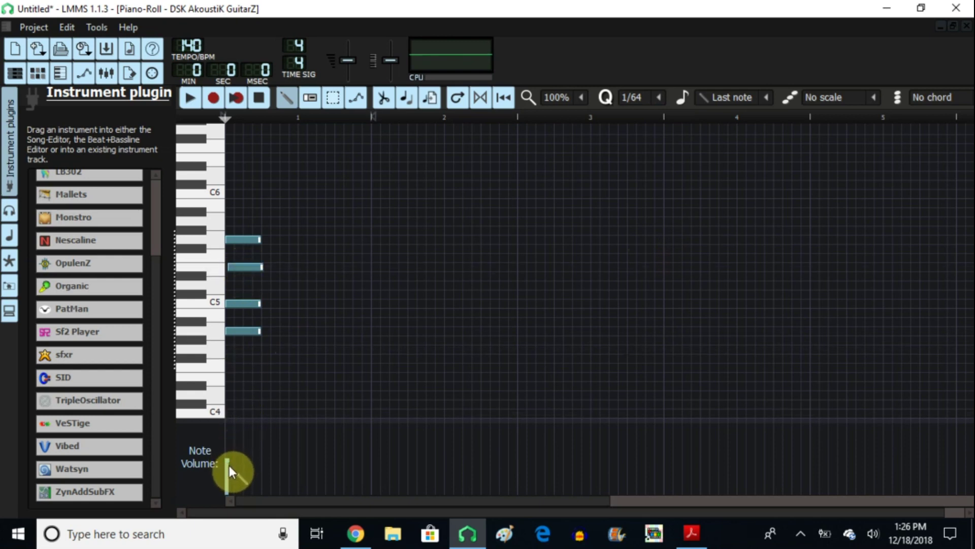
{"action": "left_click_drag", "start_coordinate": [240, 303], "coordinate": [246, 331]}
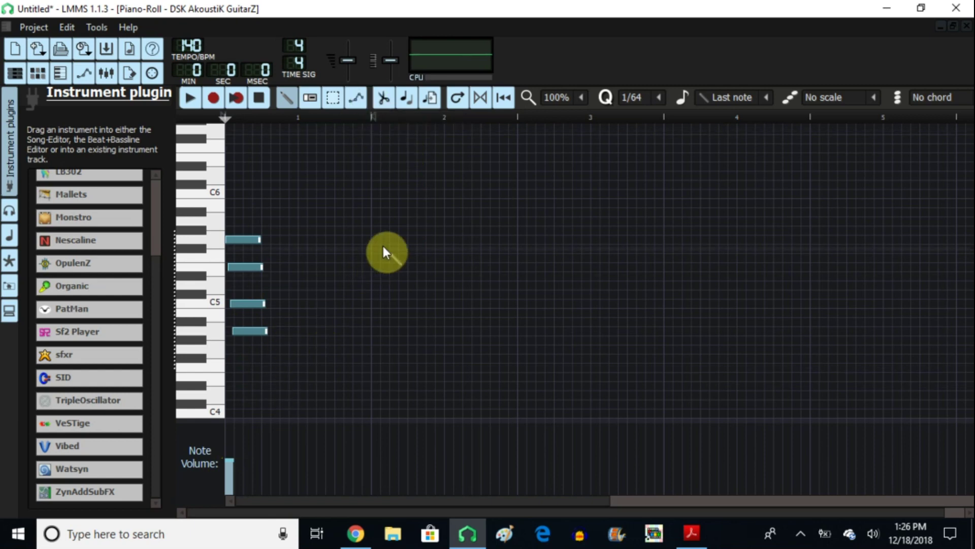
- Grade the volumes of the staggered chord notes from loudest at G5 through E5 and C5 to softest at A4
{"action": "left_click", "coordinate": [331, 99]}
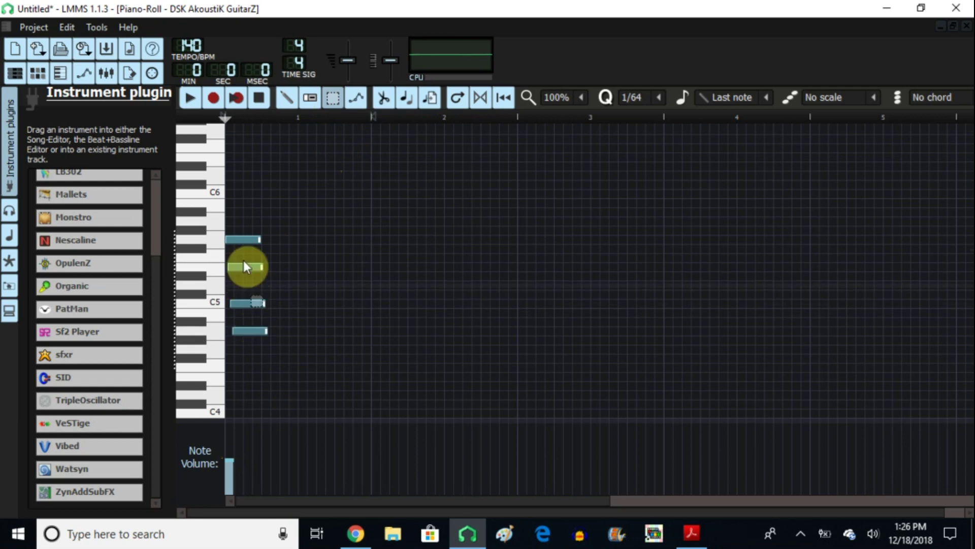
{"action": "left_click", "coordinate": [242, 232]}
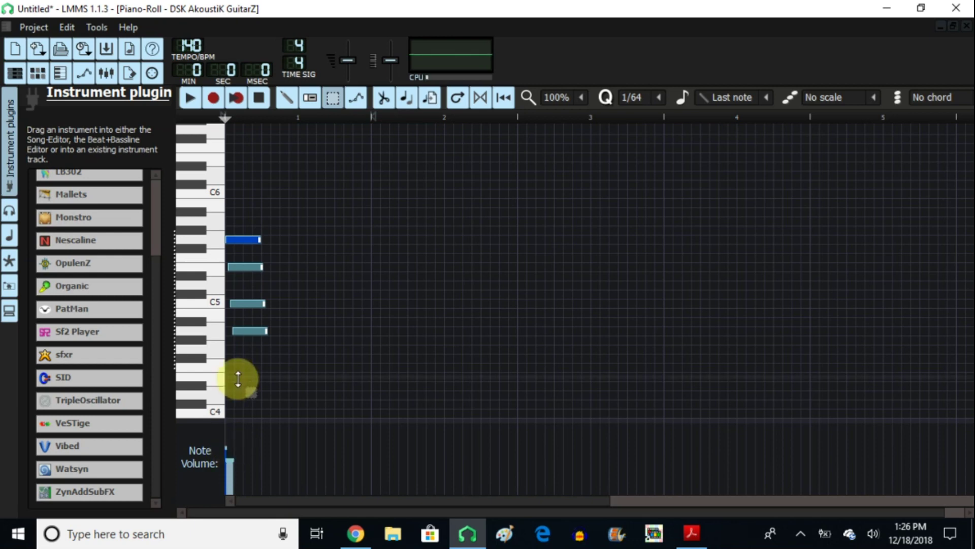
{"action": "left_click", "coordinate": [253, 265]}
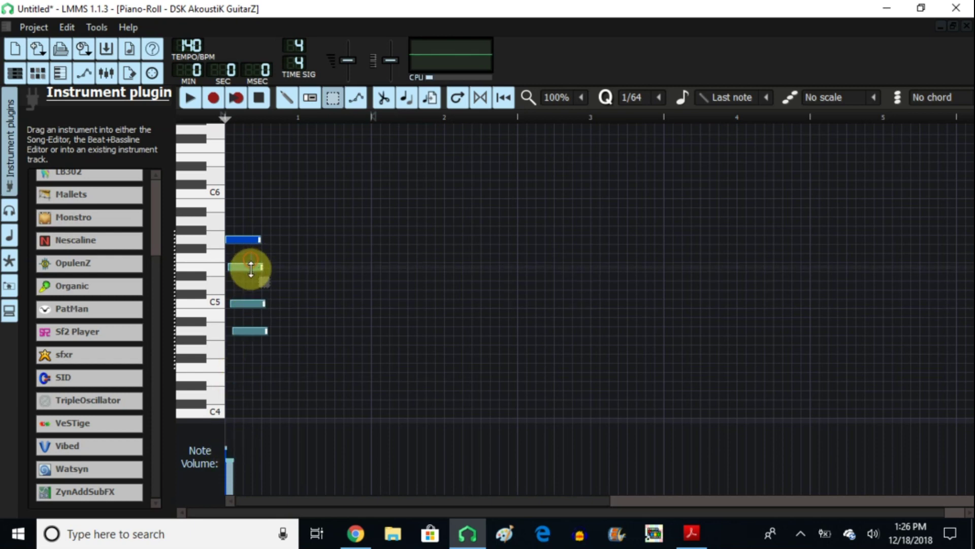
{"action": "left_click", "coordinate": [227, 457]}
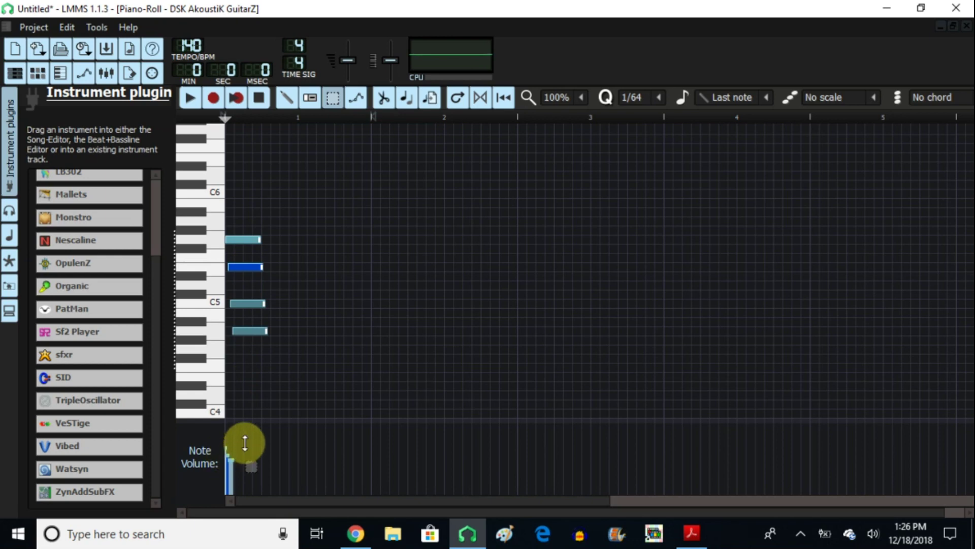
{"action": "left_click", "coordinate": [247, 304]}
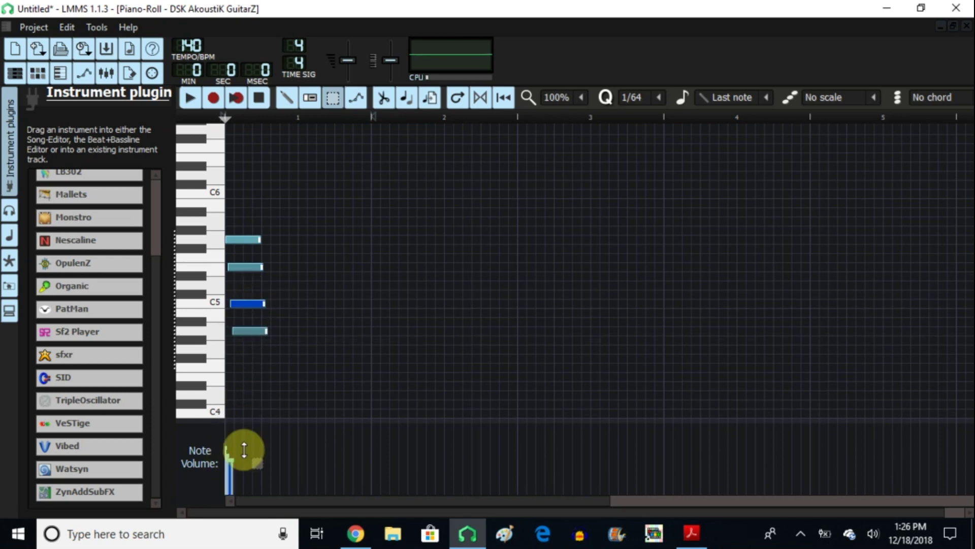
{"action": "left_click", "coordinate": [251, 330]}
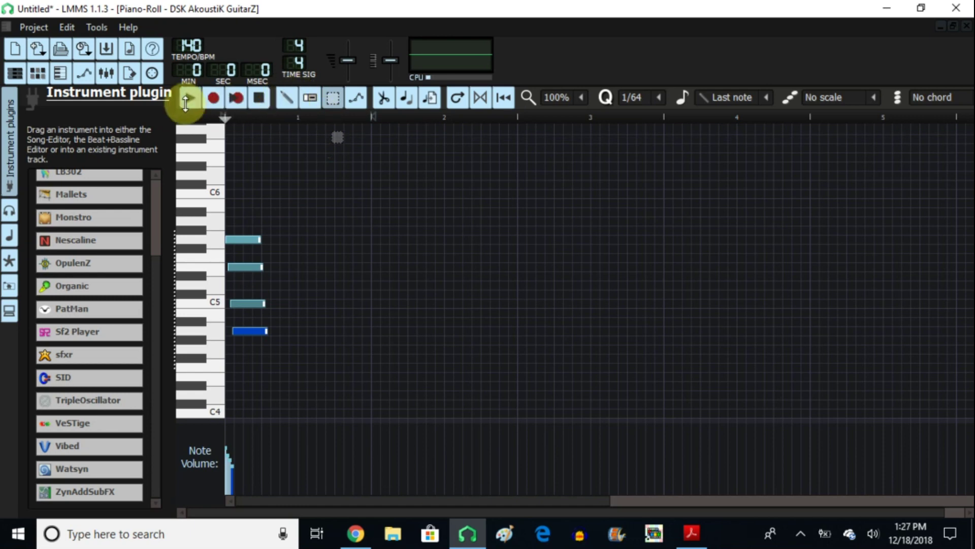
- Play back the staggered guitar chord in the piano roll and pause it
{"action": "left_click", "coordinate": [285, 96]}
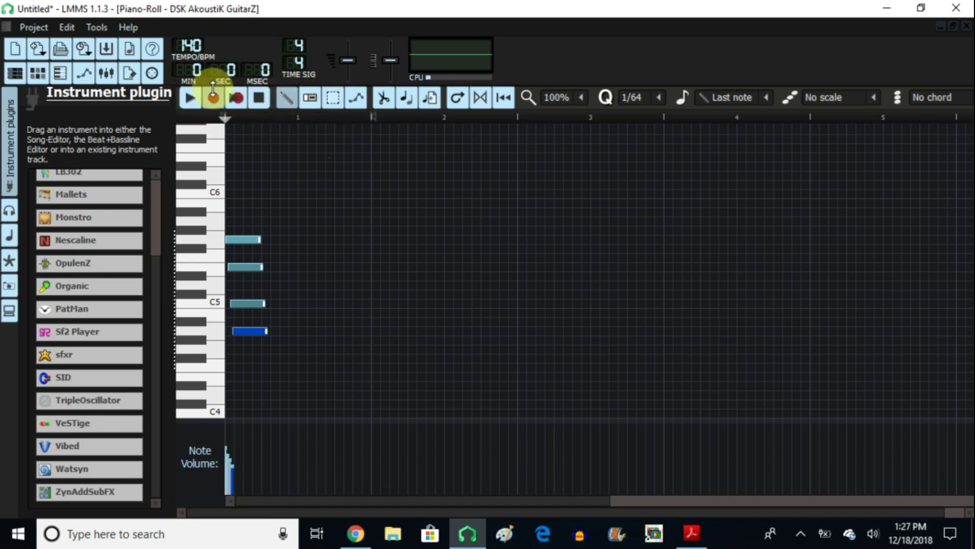
{"action": "left_click", "coordinate": [189, 100]}
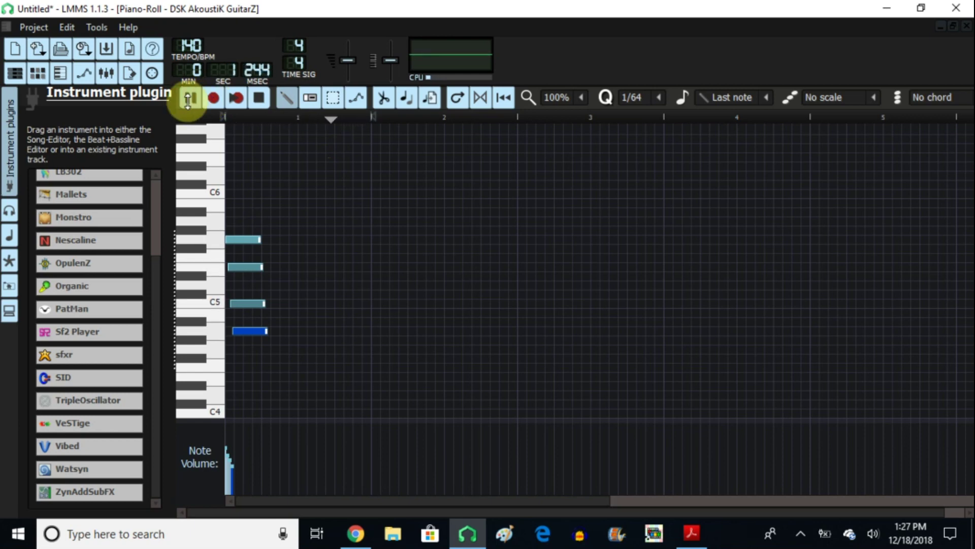
{"action": "left_click", "coordinate": [189, 99]}
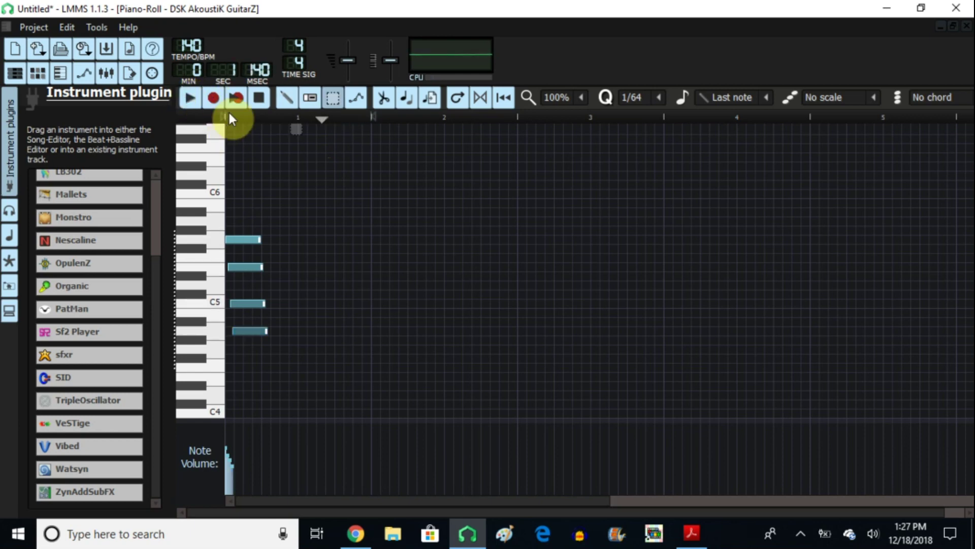
- Transpose all the chord's notes up one octave and play back the result
{"action": "key", "text": "ctrl+Up"}
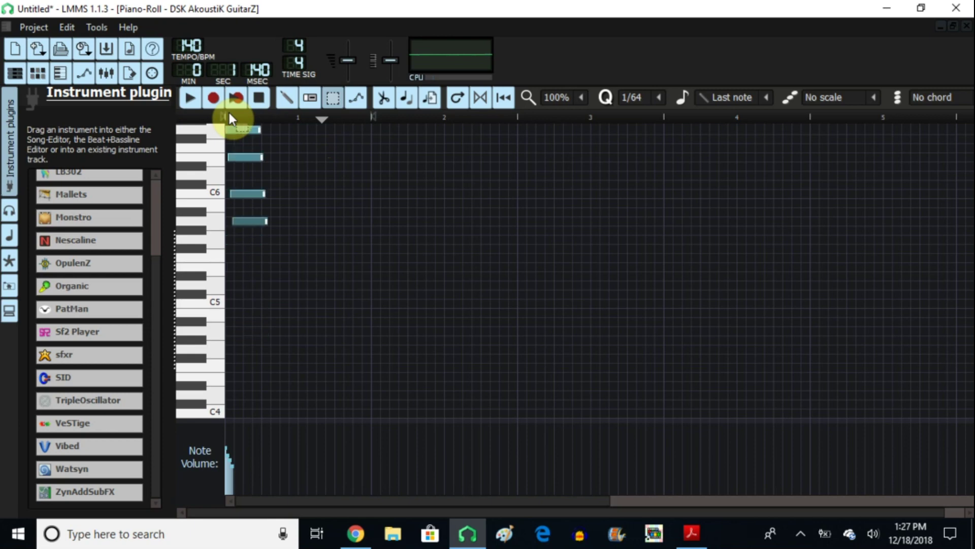
{"action": "left_click", "coordinate": [191, 99]}
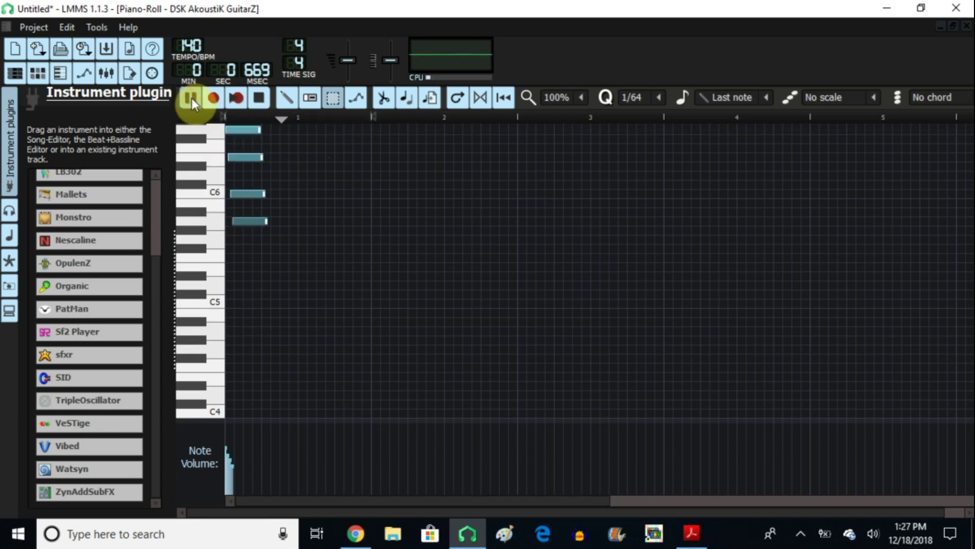
{"action": "left_click", "coordinate": [261, 102]}
- Audition the strum at a tempo of 90 BPM, raise the tempo to 100 BPM during playback, and stop
{"action": "left_click_drag", "start_coordinate": [196, 46], "coordinate": [196, 49]}
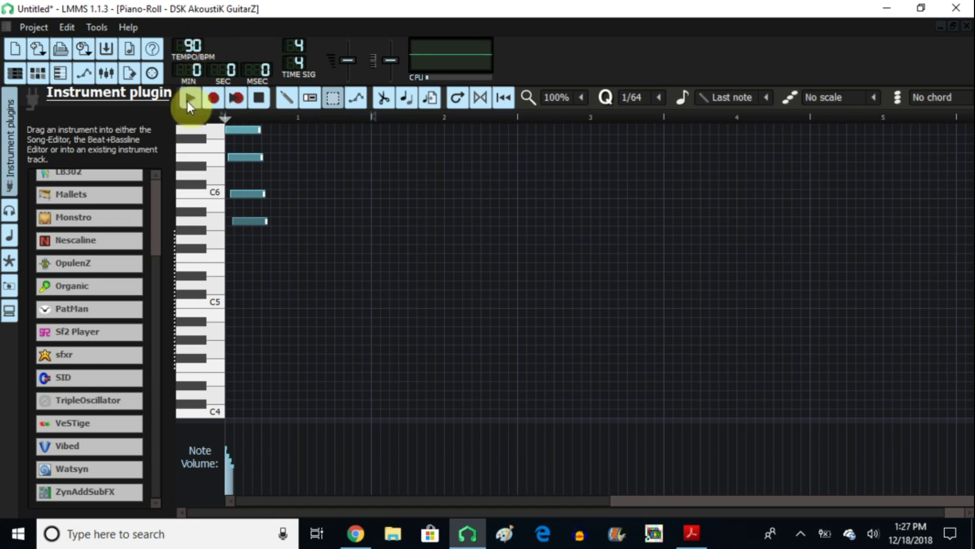
{"action": "left_click", "coordinate": [188, 100]}
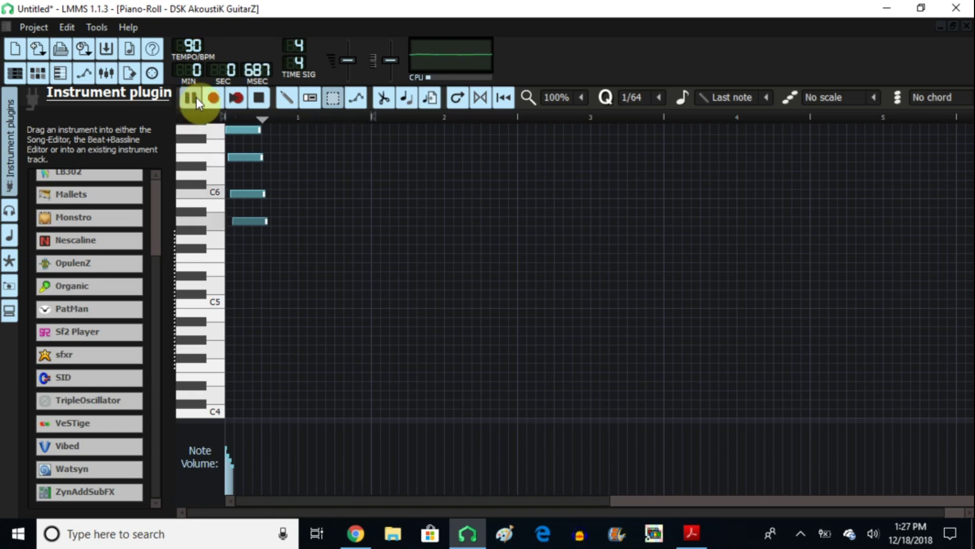
{"action": "left_click_drag", "start_coordinate": [196, 48], "coordinate": [193, 43]}
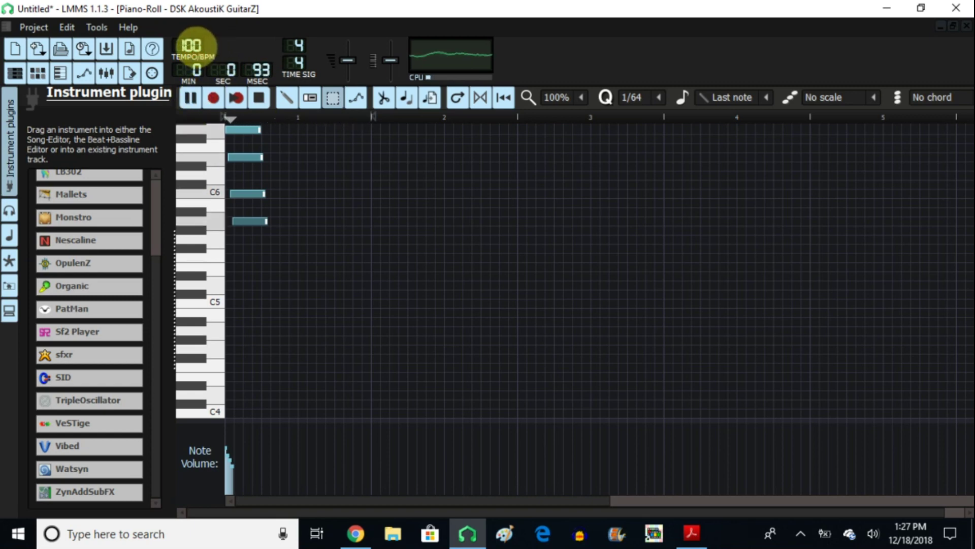
{"action": "left_click", "coordinate": [258, 100]}
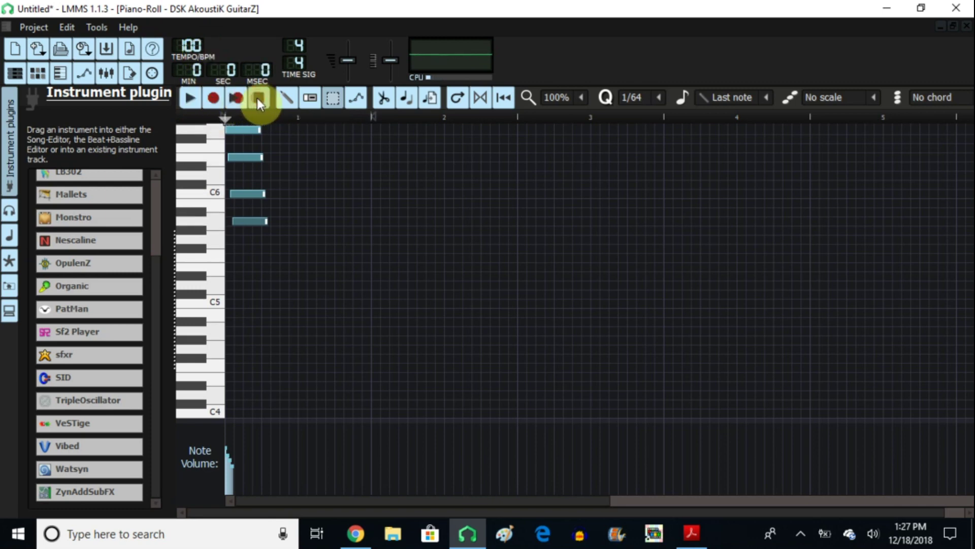
- Set the quantization to 1/16 and draw a second chord of A5, C6, E6 and G6 directly after the first
{"action": "left_click", "coordinate": [655, 98]}
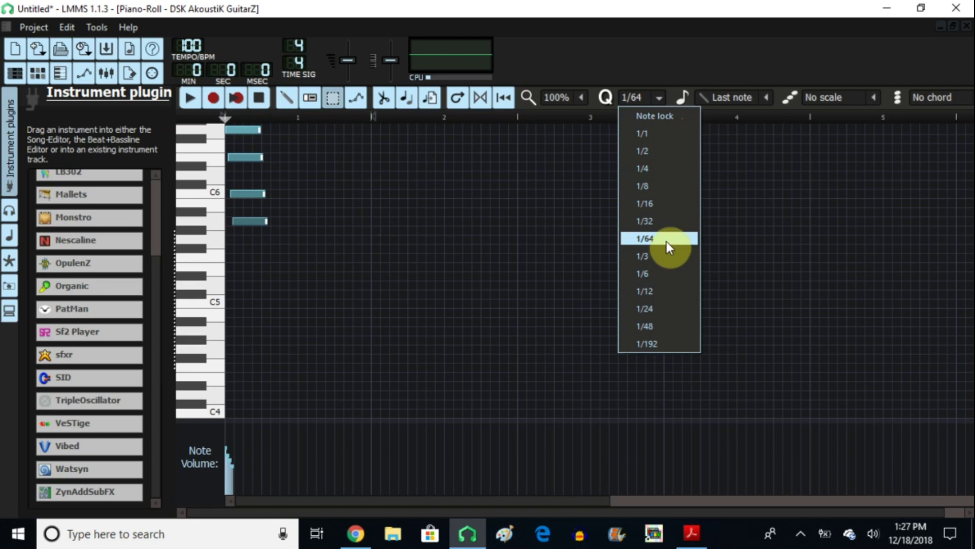
{"action": "left_click", "coordinate": [664, 202]}
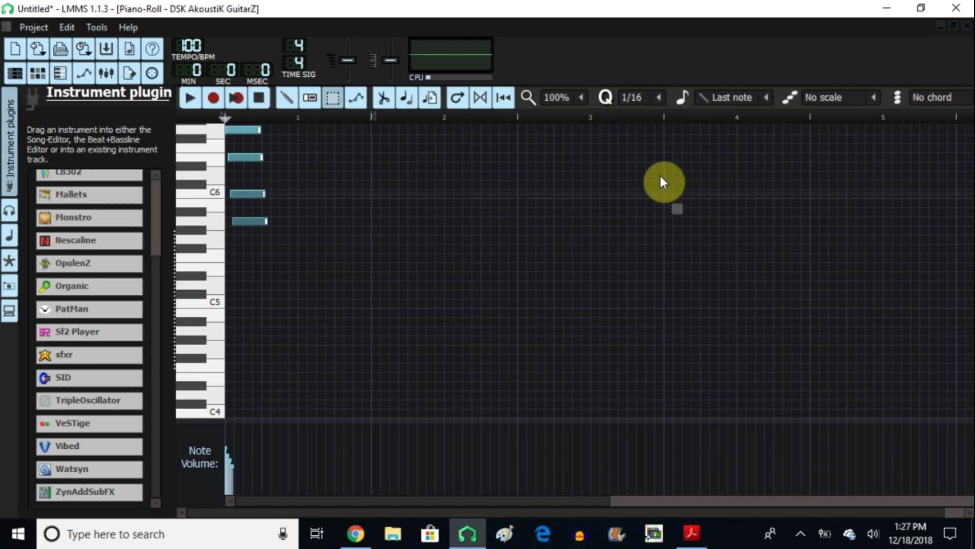
{"action": "left_click", "coordinate": [287, 96]}
{"action": "left_click", "coordinate": [269, 221]}
{"action": "left_click", "coordinate": [267, 192]}
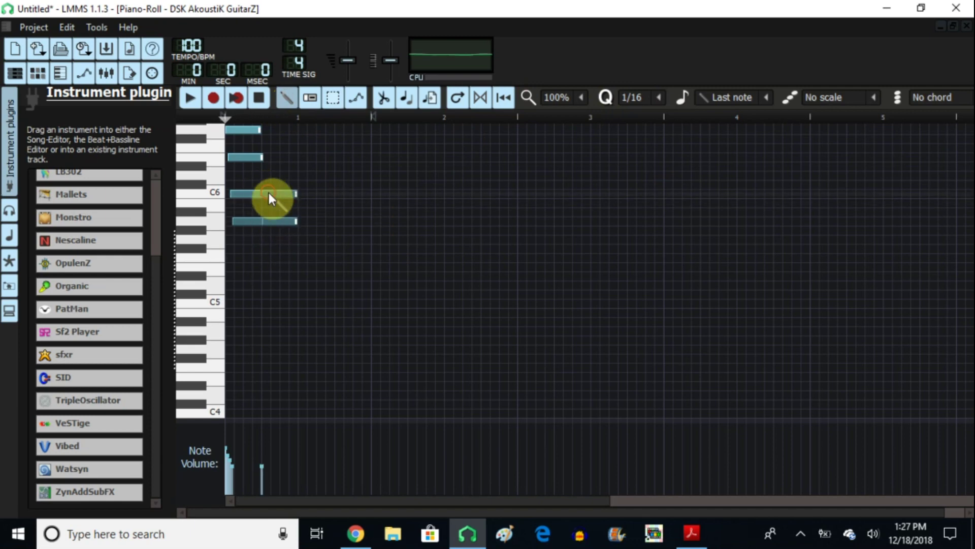
{"action": "left_click", "coordinate": [265, 157]}
{"action": "left_click", "coordinate": [266, 130]}
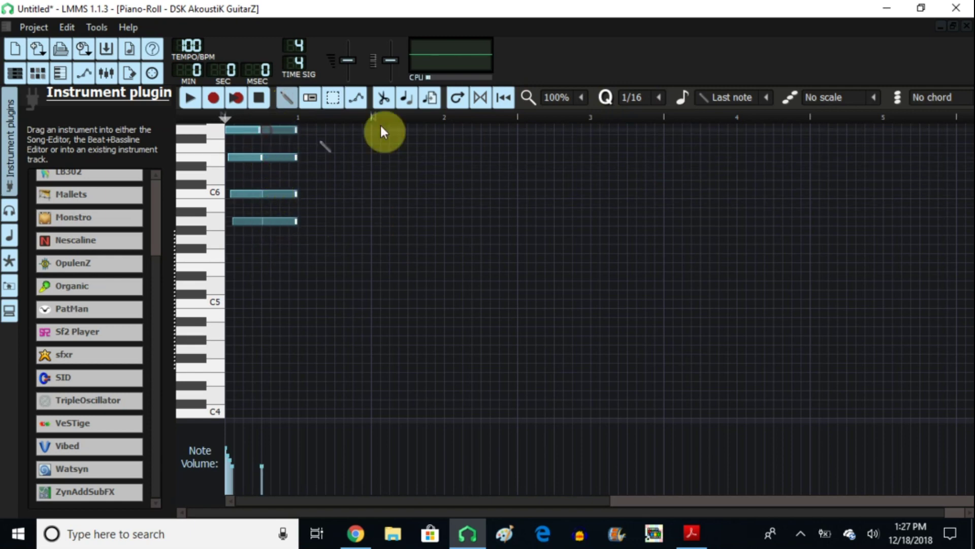
- Set the quantization to 1/64 and shift the second chord's C6, E6 and G6 progressively later than A5
{"action": "left_click", "coordinate": [663, 97]}
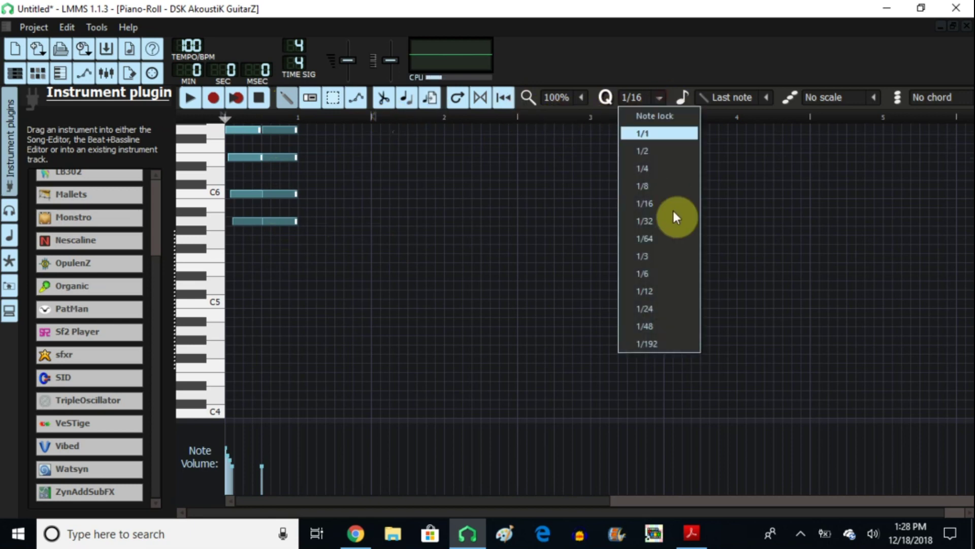
{"action": "left_click", "coordinate": [665, 238]}
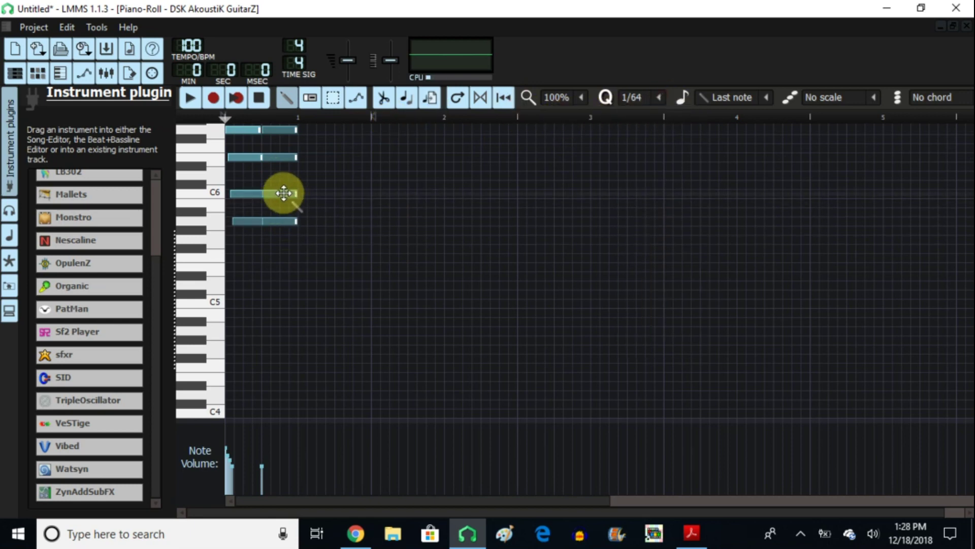
{"action": "left_click_drag", "start_coordinate": [284, 193], "coordinate": [286, 194]}
{"action": "left_click_drag", "start_coordinate": [278, 158], "coordinate": [289, 126]}
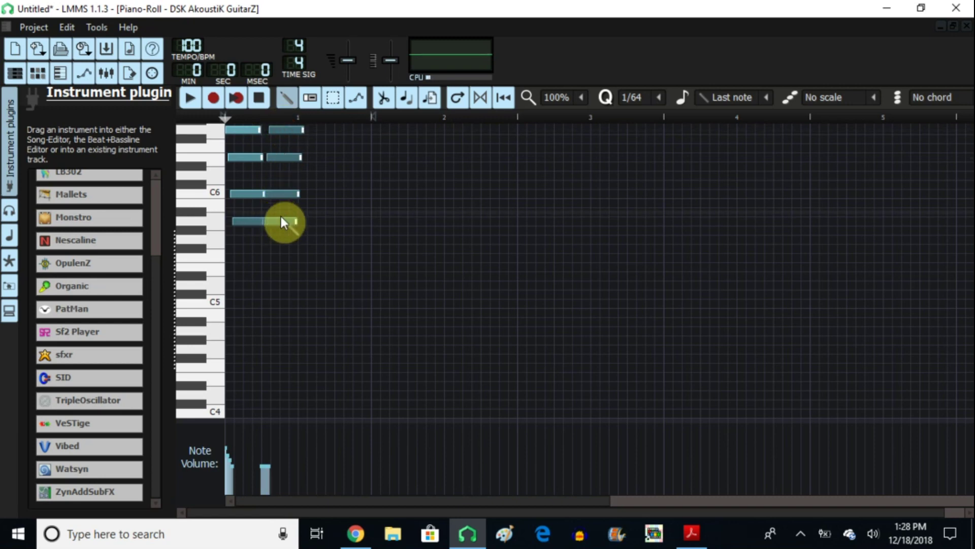
- Raise the note volumes in the second chord, making A5 the loudest
{"action": "left_click", "coordinate": [334, 99]}
{"action": "left_click", "coordinate": [284, 220]}
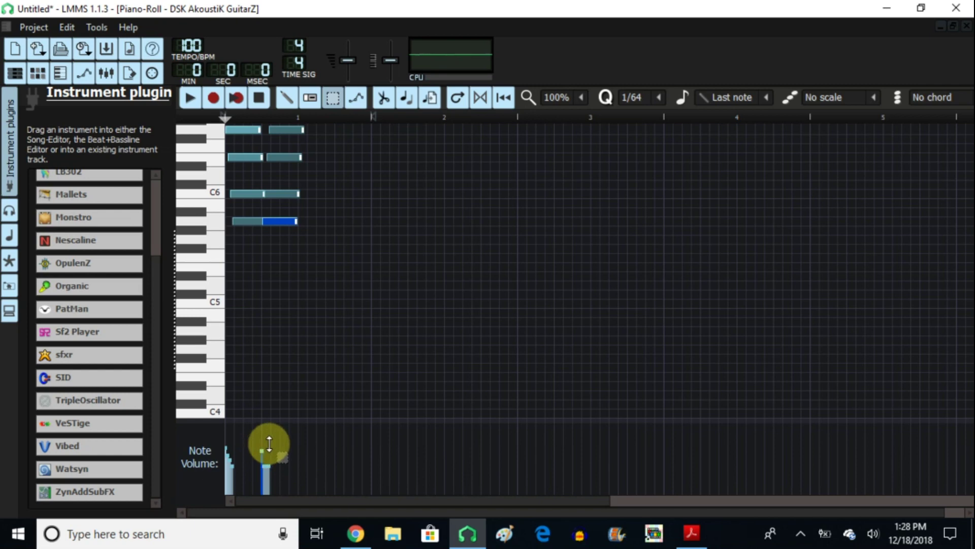
{"action": "left_click", "coordinate": [287, 197]}
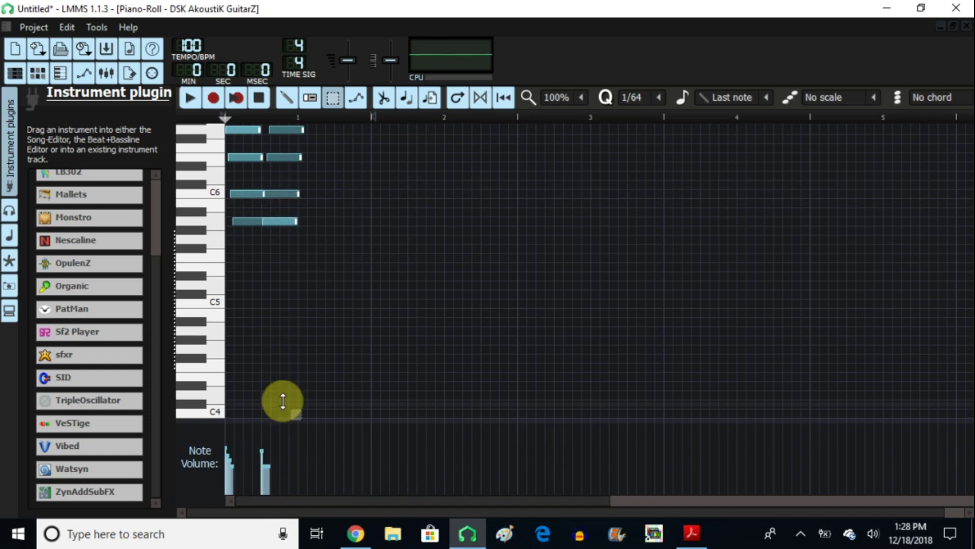
{"action": "left_click", "coordinate": [262, 455]}
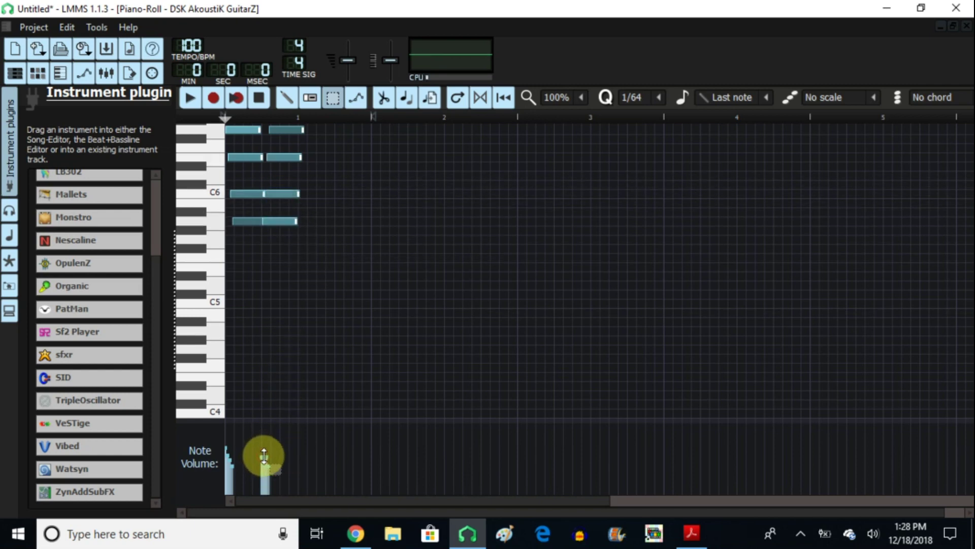
{"action": "left_click", "coordinate": [288, 129]}
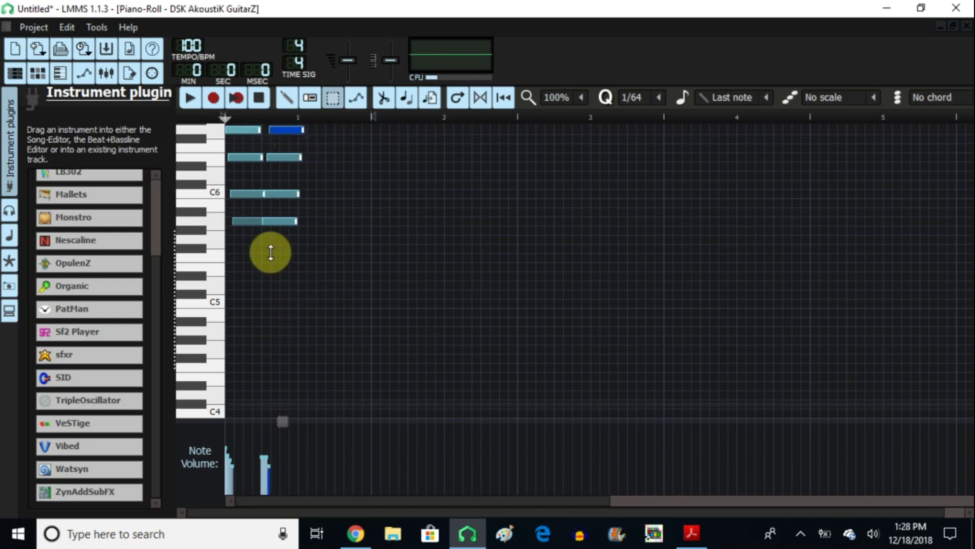
{"action": "left_click", "coordinate": [278, 221]}
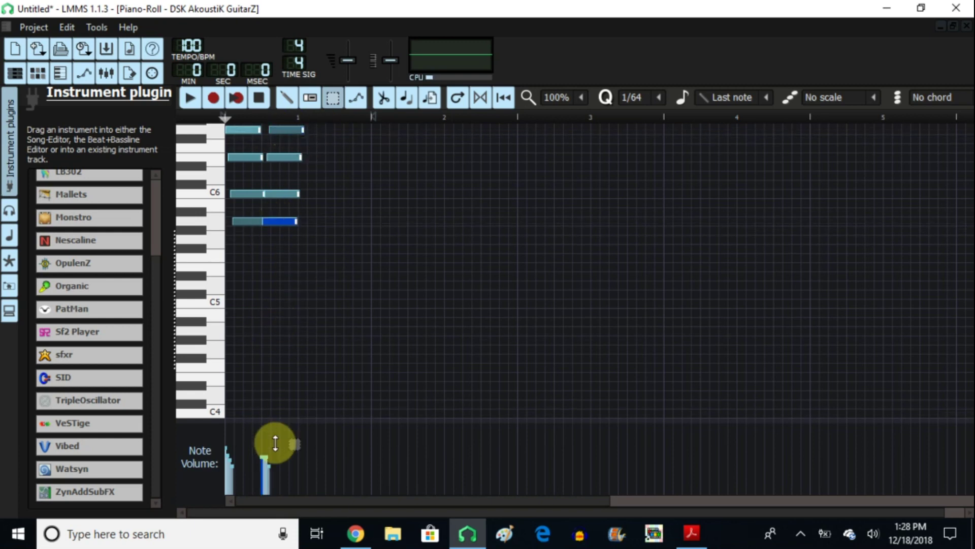
{"action": "left_click_drag", "start_coordinate": [262, 456], "coordinate": [261, 446]}
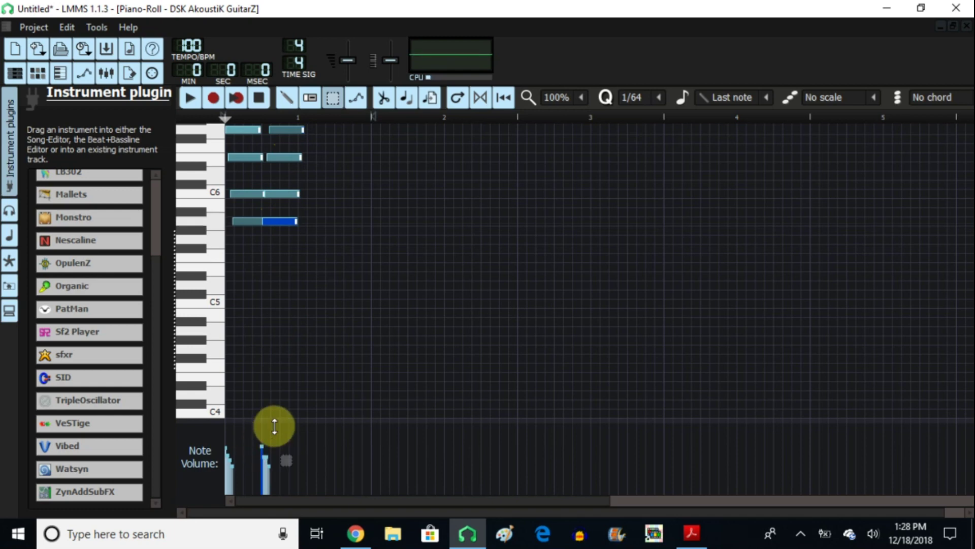
- Grade the second chord's volumes progressively softer from C6 through E6 to G6
{"action": "left_click", "coordinate": [279, 195]}
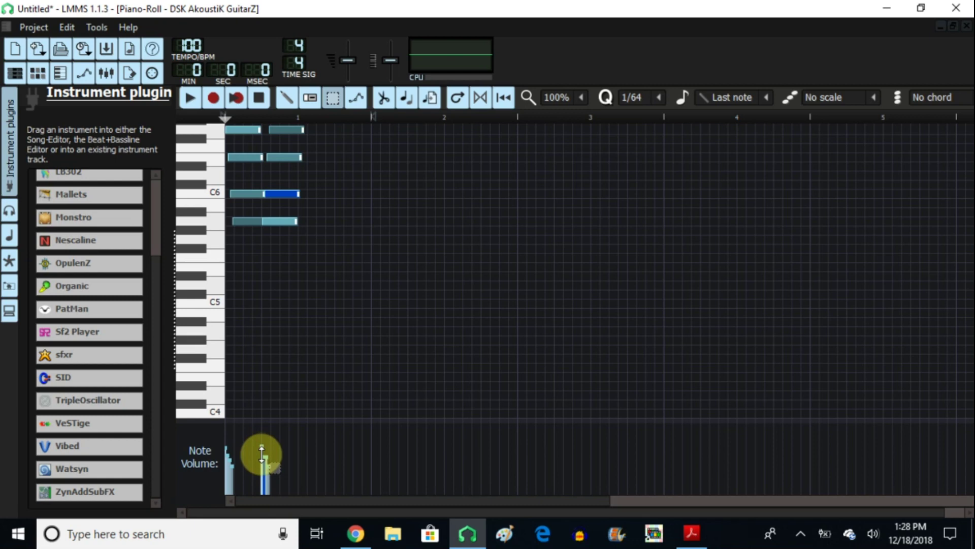
{"action": "left_click", "coordinate": [285, 157]}
{"action": "left_click", "coordinate": [285, 157]}
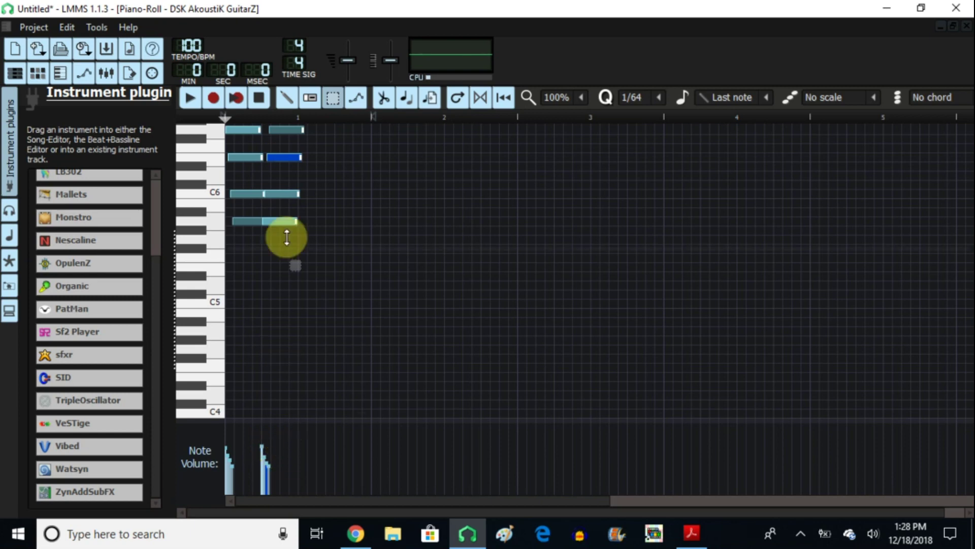
{"action": "left_click", "coordinate": [298, 130]}
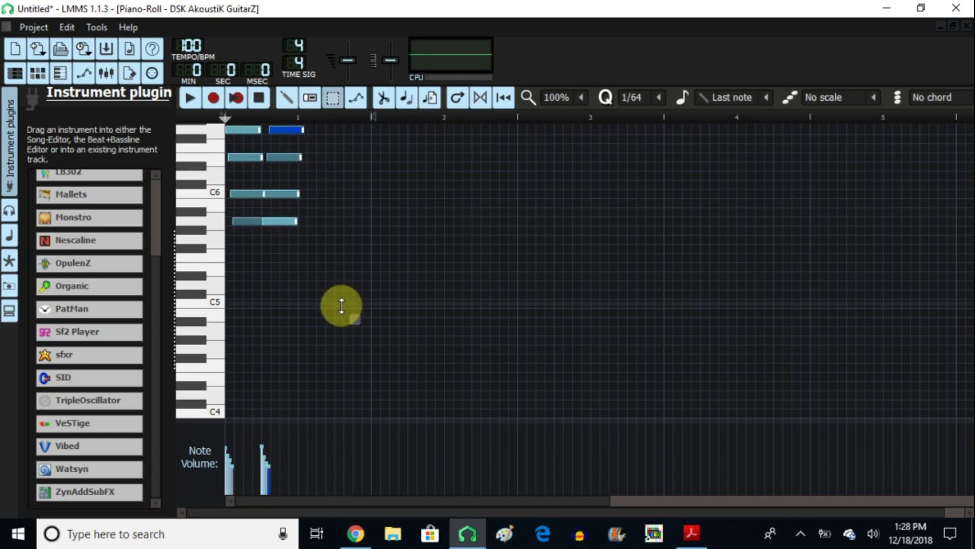
{"action": "left_click", "coordinate": [271, 473]}
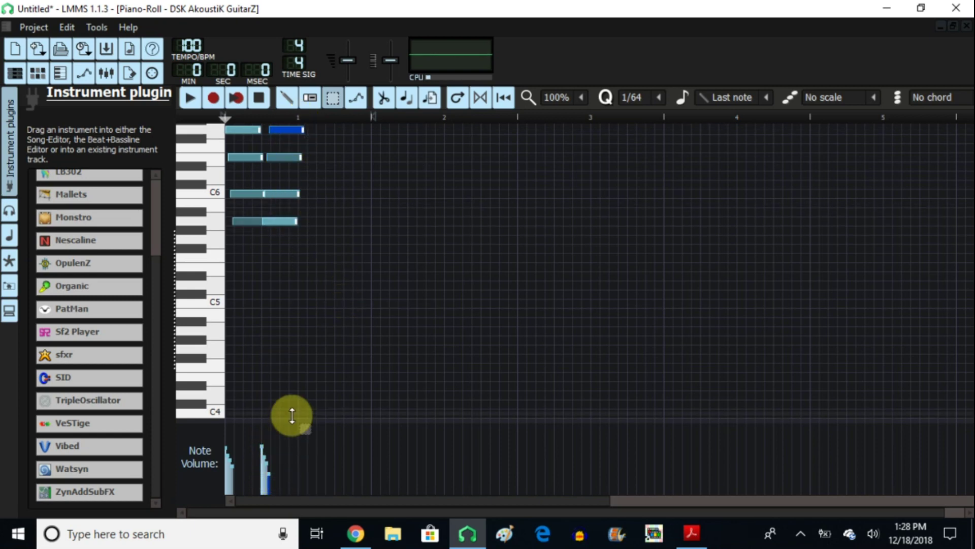
- Deselect the notes, play back the two adjacent strummed chords and stop
{"action": "left_click", "coordinate": [307, 135]}
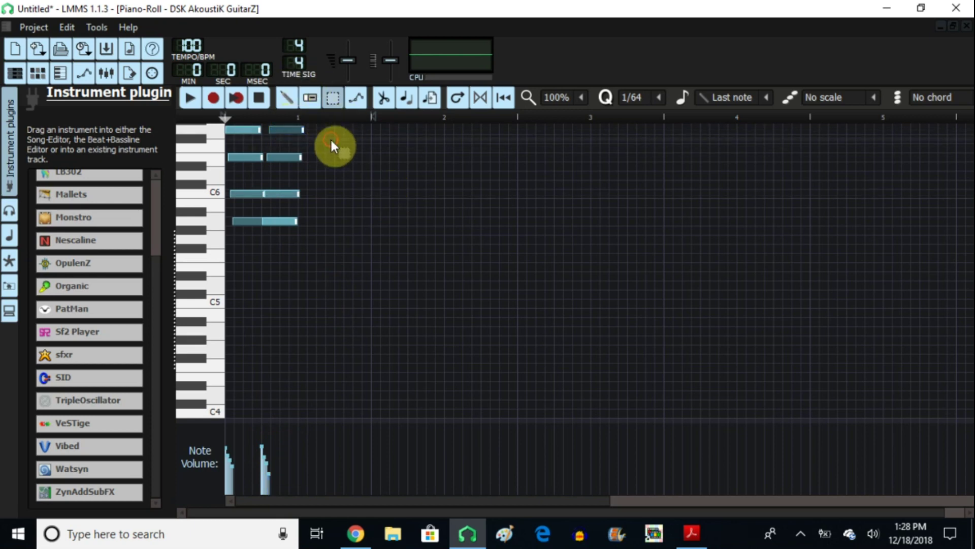
{"action": "left_click", "coordinate": [190, 96]}
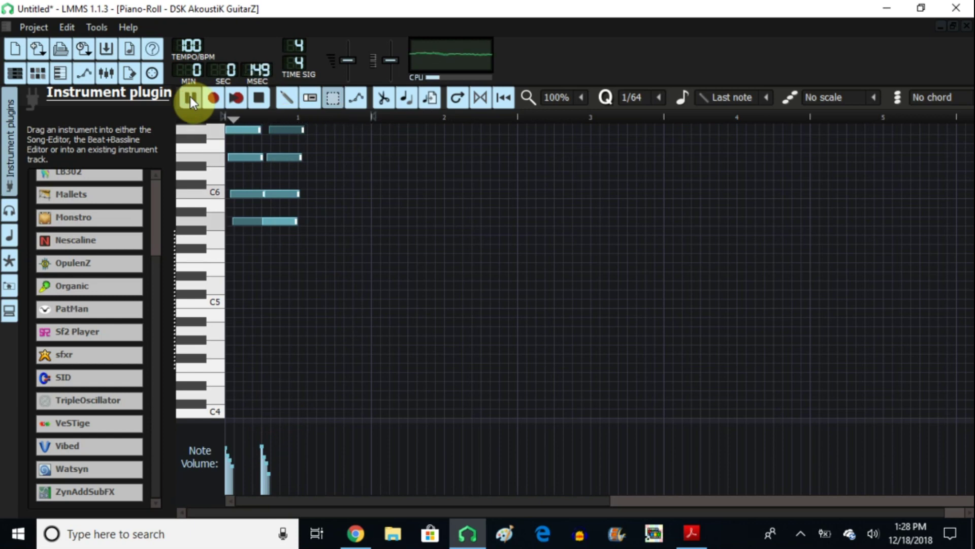
{"action": "left_click", "coordinate": [259, 96]}
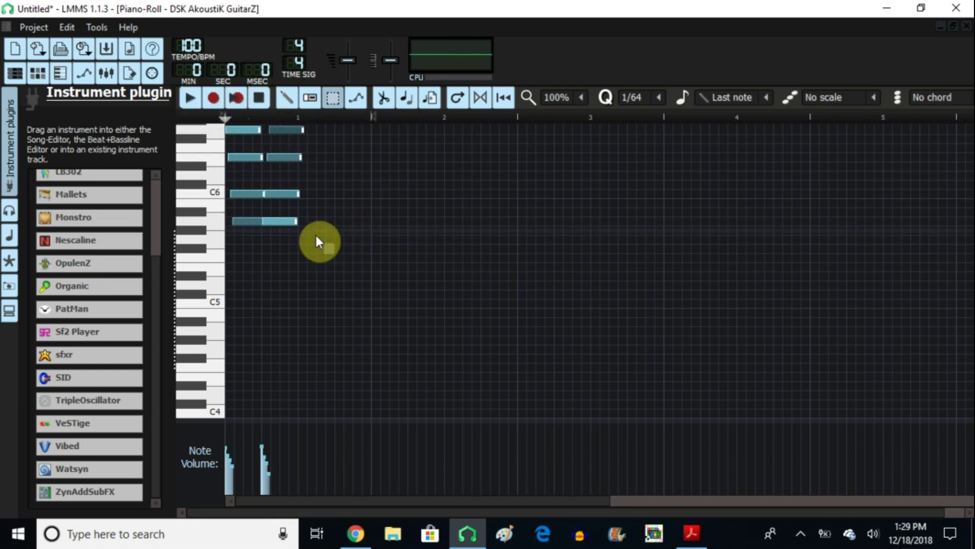
- Move the second chord's four notes one beat later, to the middle of the first bar
{"action": "left_click", "coordinate": [332, 99]}
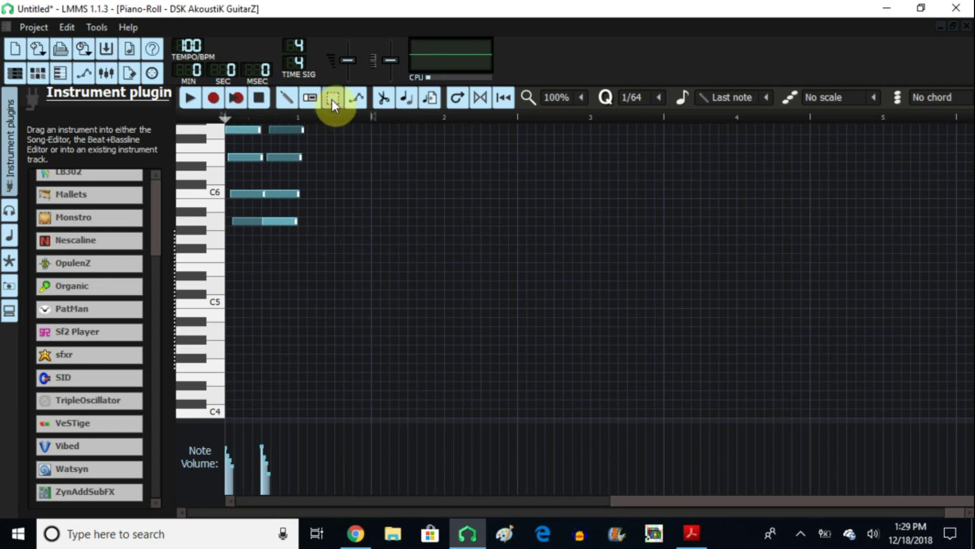
{"action": "left_click", "coordinate": [298, 125]}
{"action": "left_click_drag", "start_coordinate": [296, 189], "coordinate": [294, 276]}
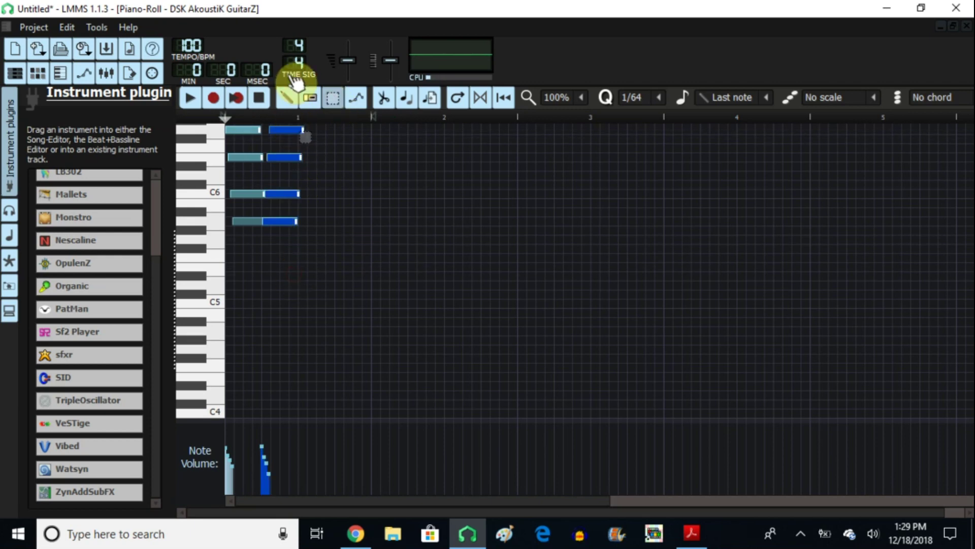
{"action": "left_click_drag", "start_coordinate": [283, 221], "coordinate": [319, 221]}
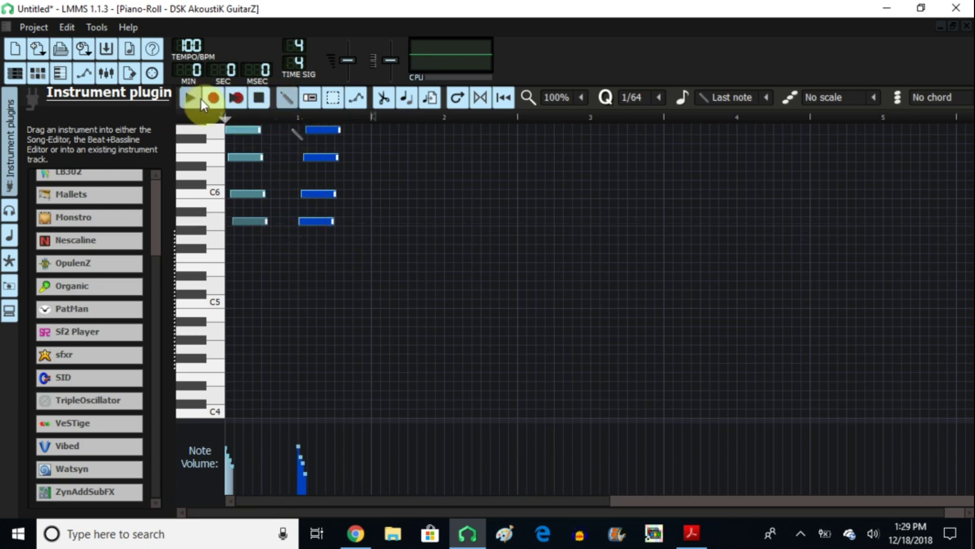
- Deselect the moved chord, play back the two spaced strums and stop
{"action": "left_click", "coordinate": [379, 157]}
{"action": "right_click", "coordinate": [383, 156]}
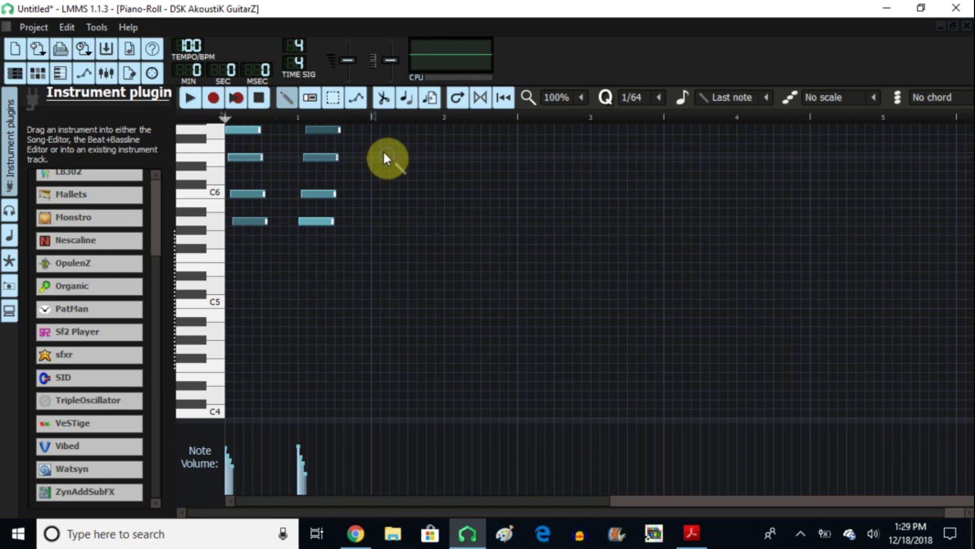
{"action": "left_click", "coordinate": [191, 100]}
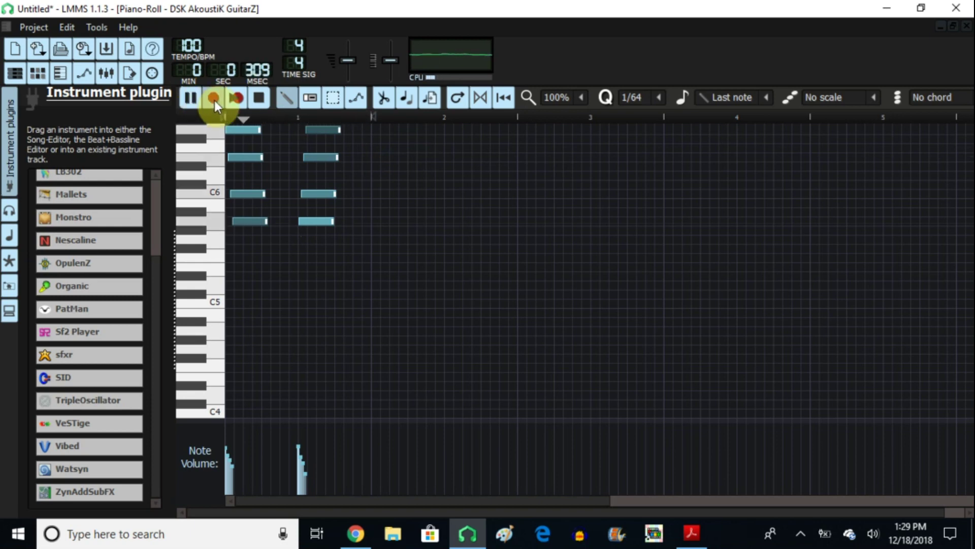
{"action": "left_click", "coordinate": [260, 98]}
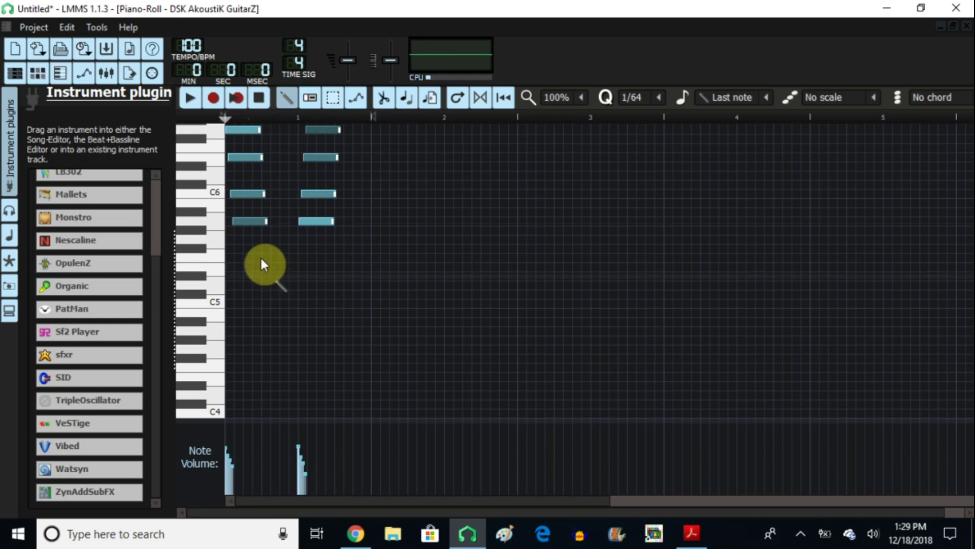
- Slightly lower the volume of the first chord's A5 note
{"action": "left_click", "coordinate": [334, 98]}
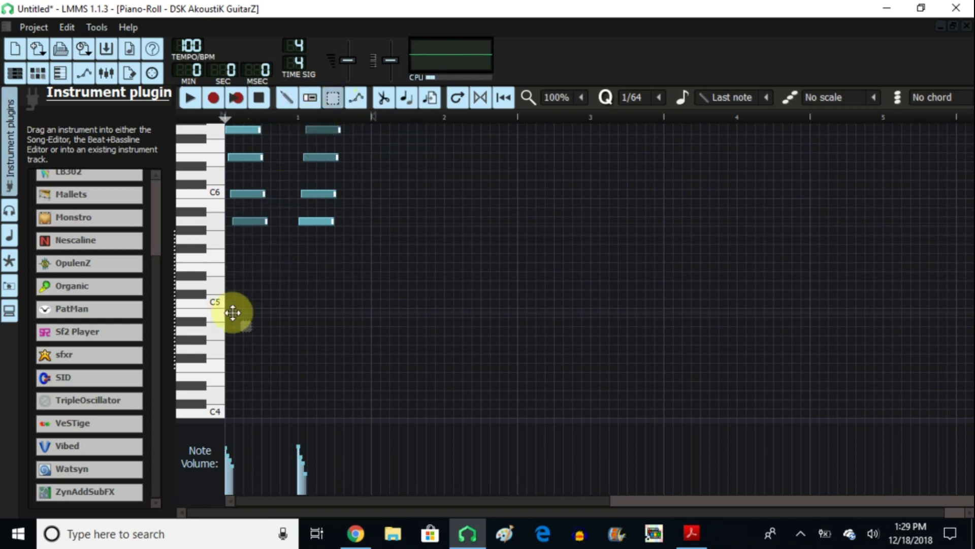
{"action": "left_click", "coordinate": [251, 223]}
{"action": "left_click_drag", "start_coordinate": [255, 469], "coordinate": [236, 473]}
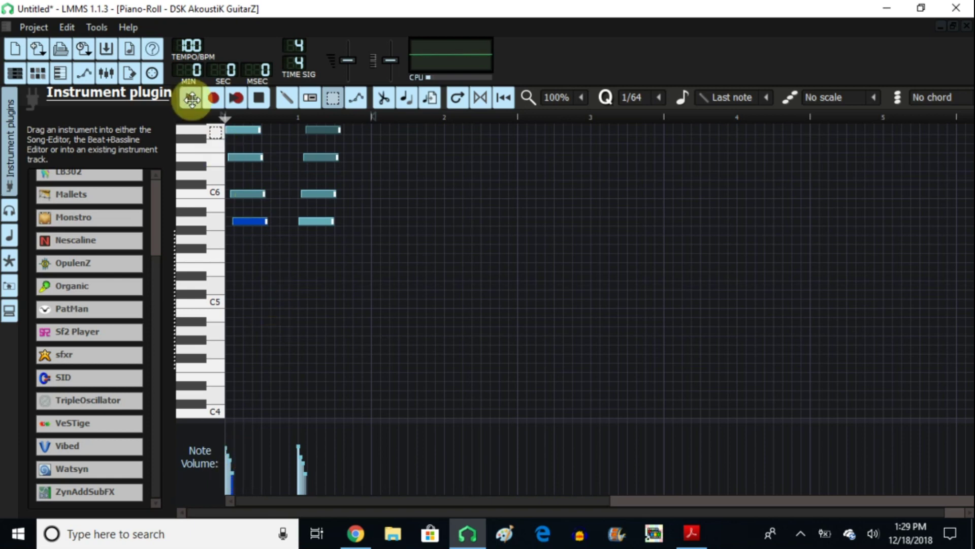
- Clear the note selection, audition both strums with the softer A5 and stop
{"action": "left_click", "coordinate": [279, 153]}
{"action": "left_click", "coordinate": [192, 97]}
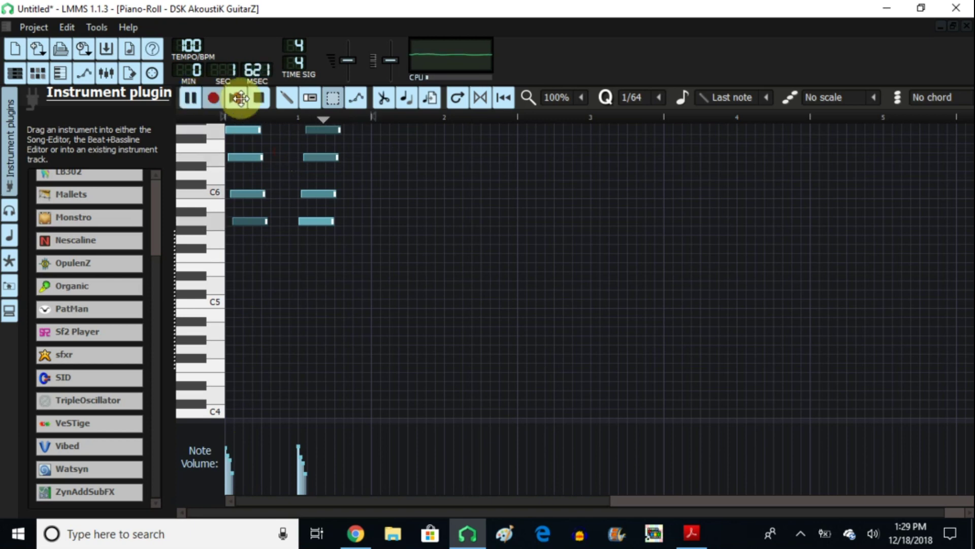
{"action": "left_click", "coordinate": [257, 100]}
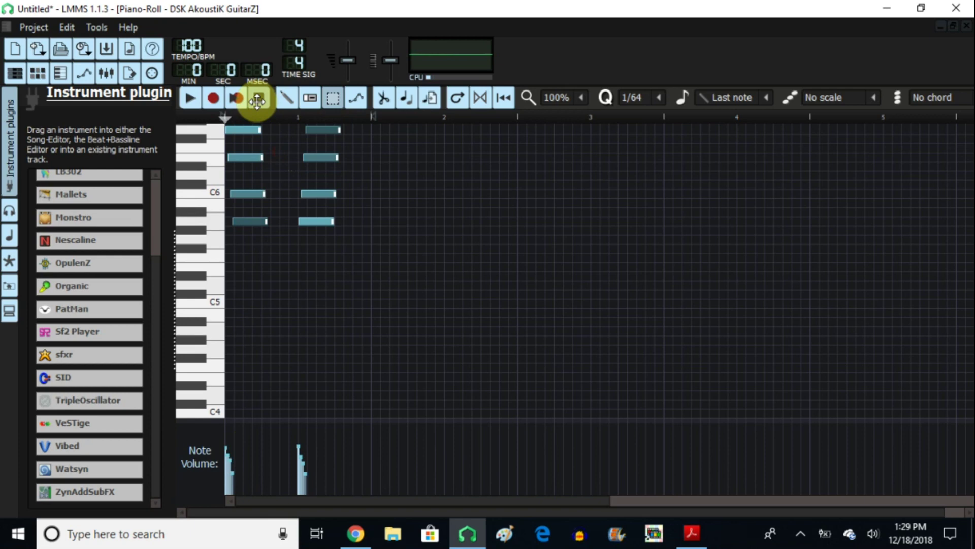